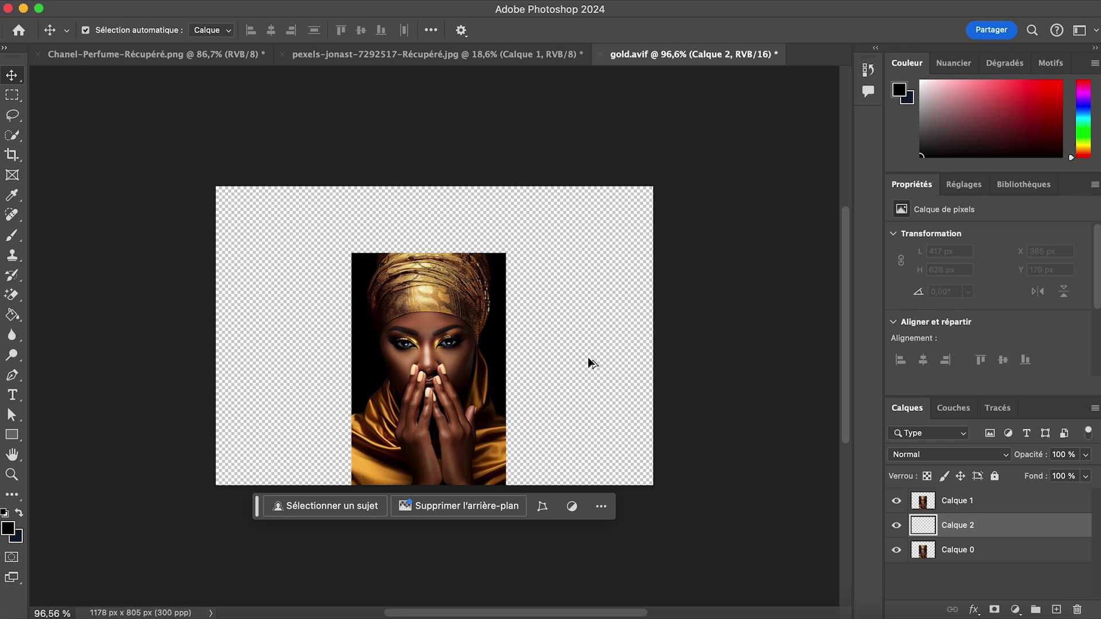
- Fill Calque 2 with black and duplicate the portrait layer Calque 1 in place as Calque 3
key("alt+BackSpace")
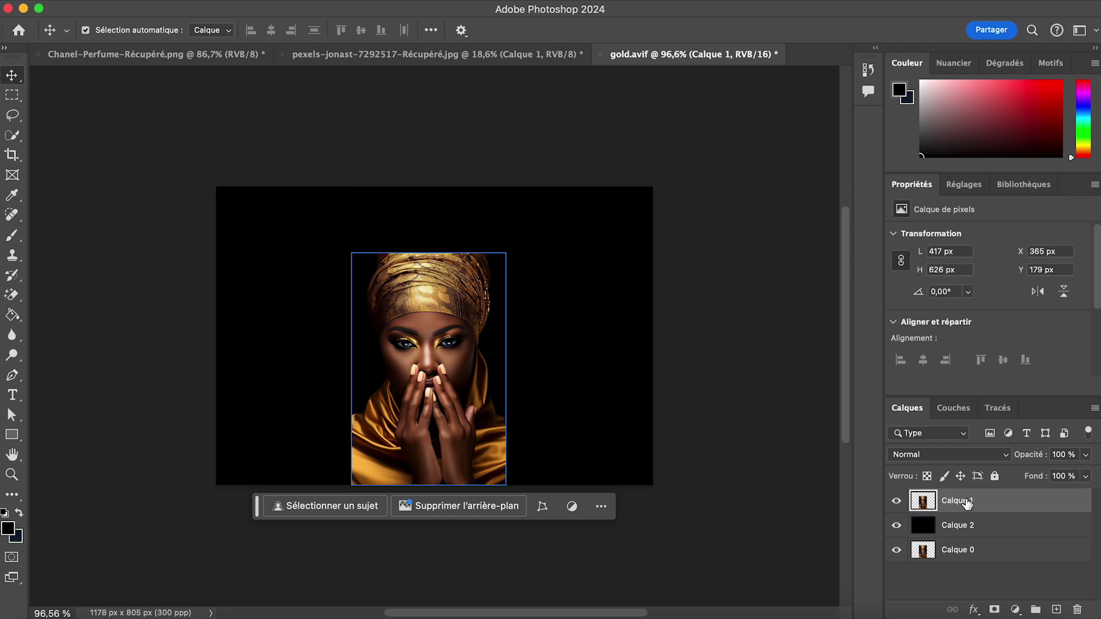
left_click_drag(954, 508, 916, 525)
key("super+v")
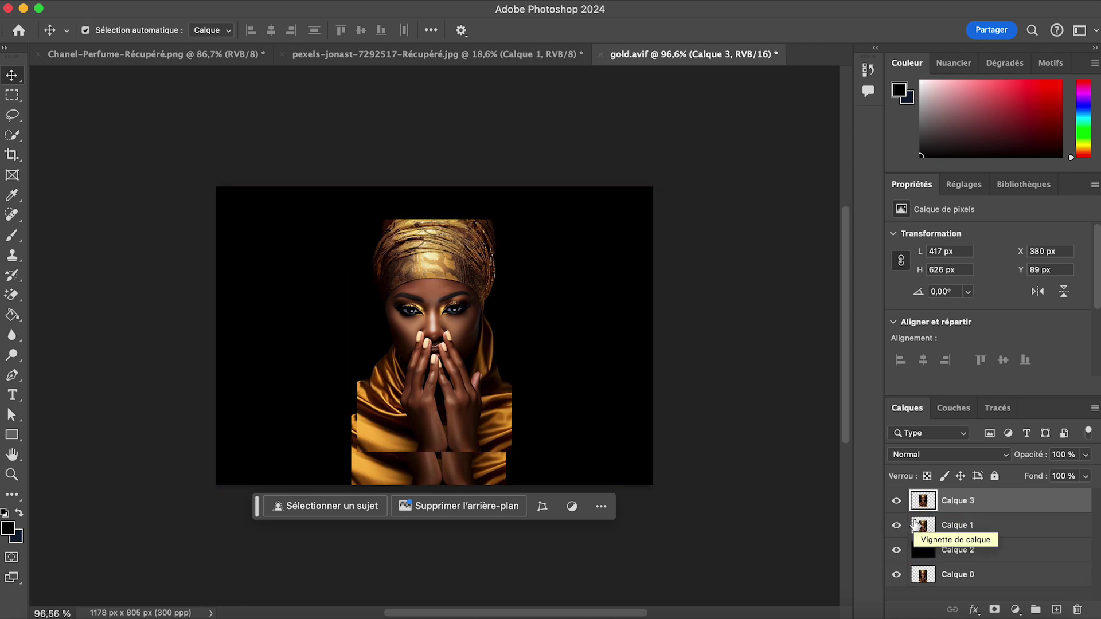
left_click(952, 526)
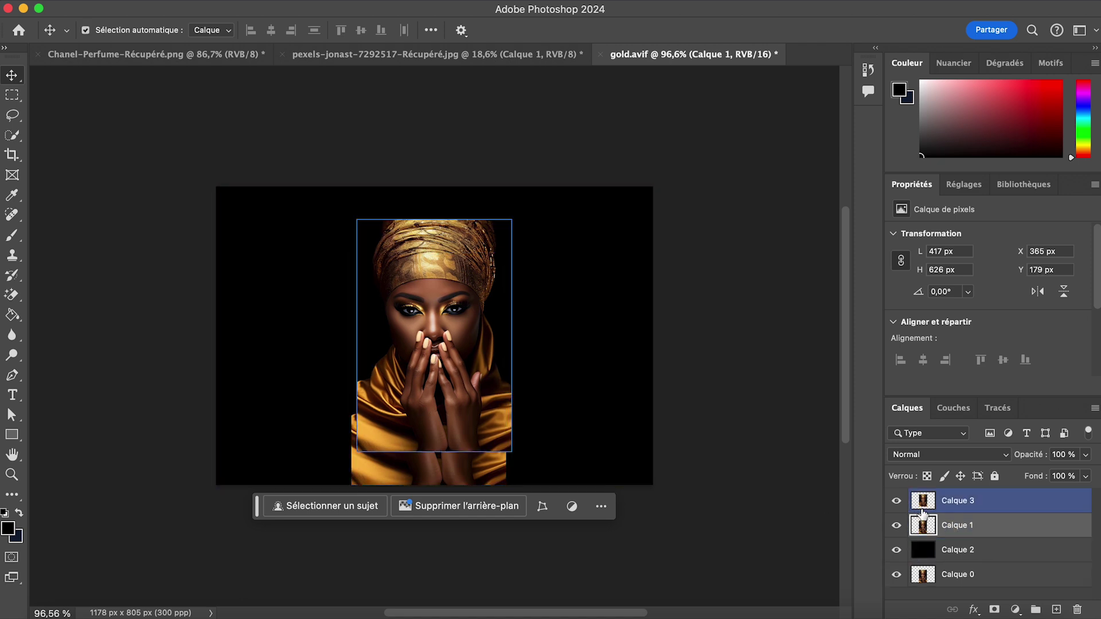
key("super+z")
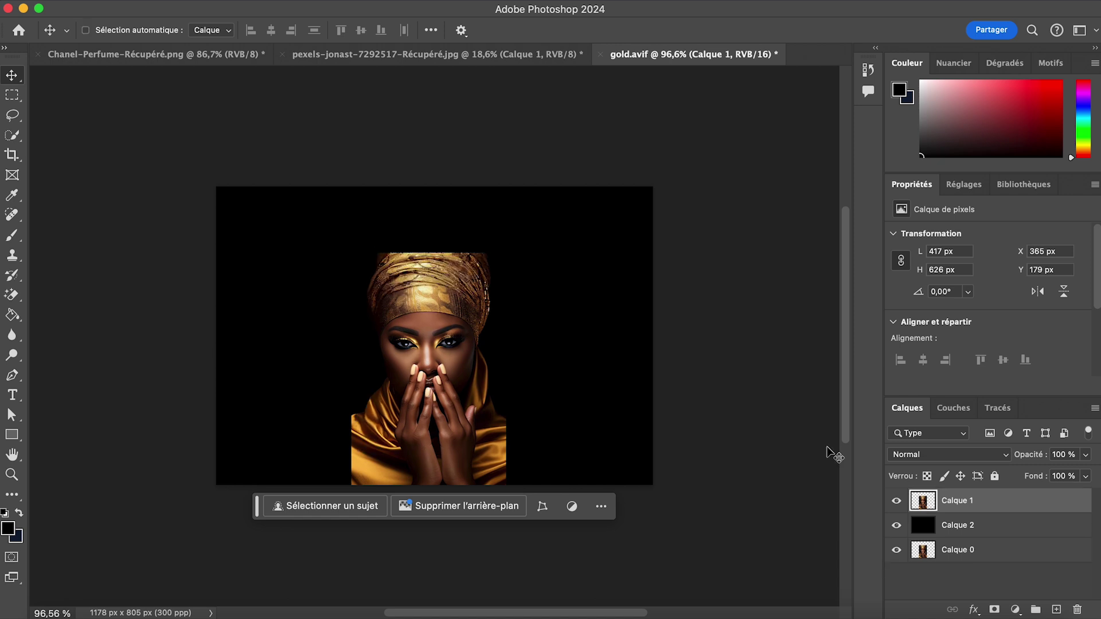
key("super+shift+z")
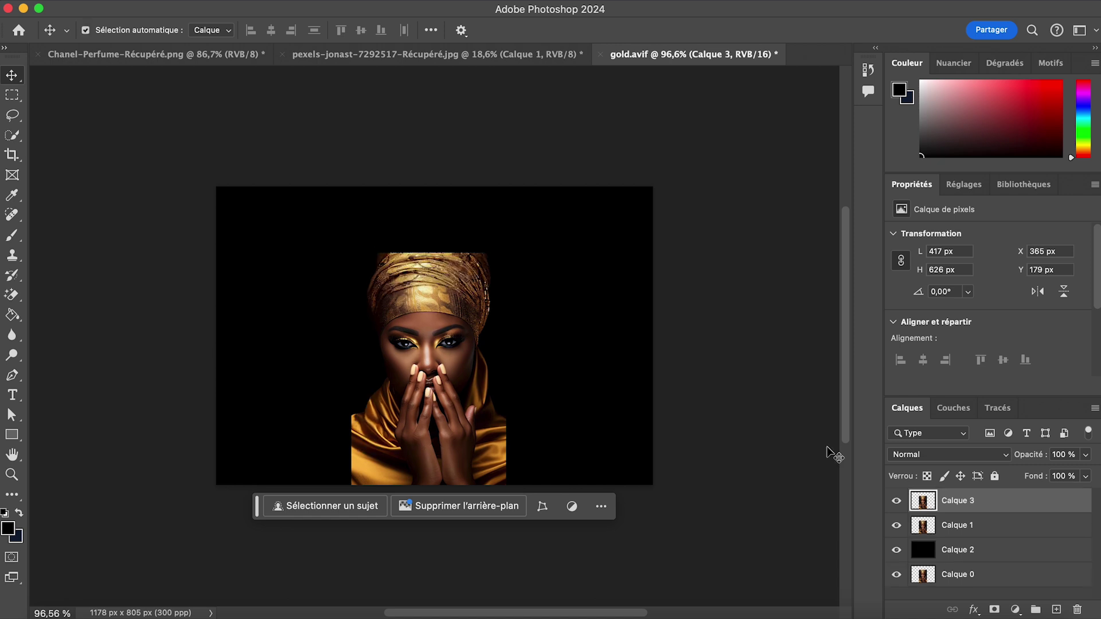
- Open the Liquify filter on Calque 1 and set the Forward Warp brush size to 69
left_click(963, 526)
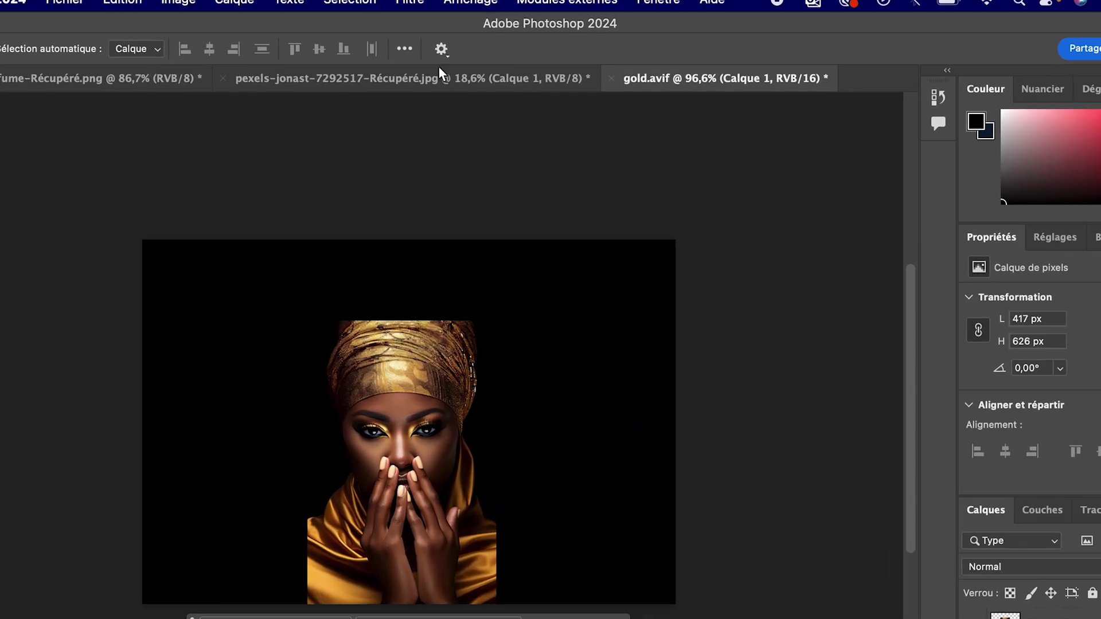
left_click(408, 2)
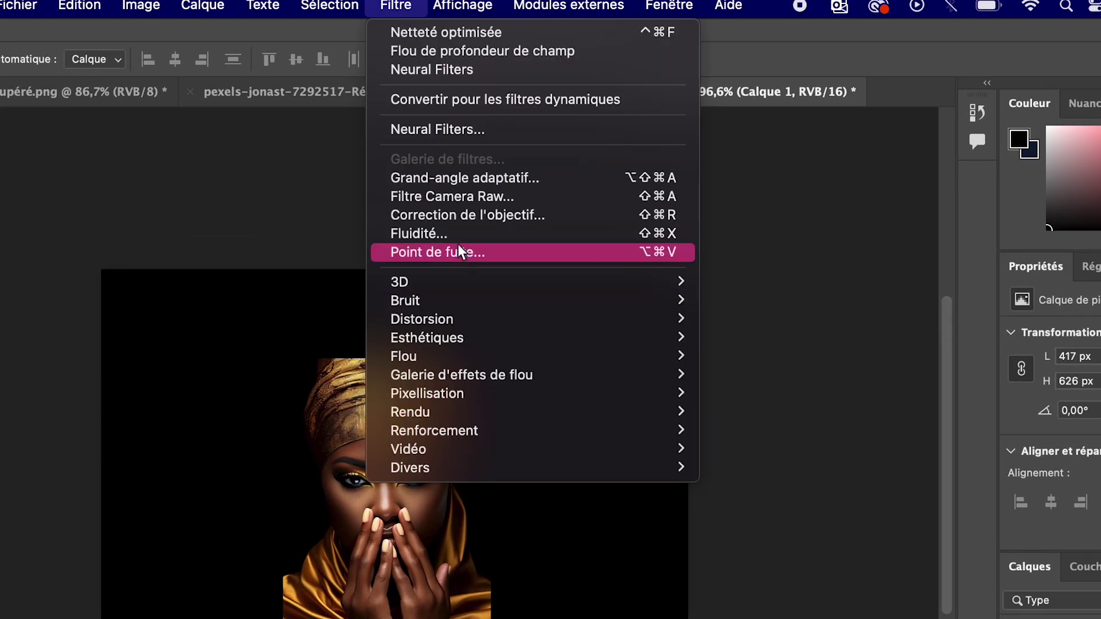
left_click(447, 233)
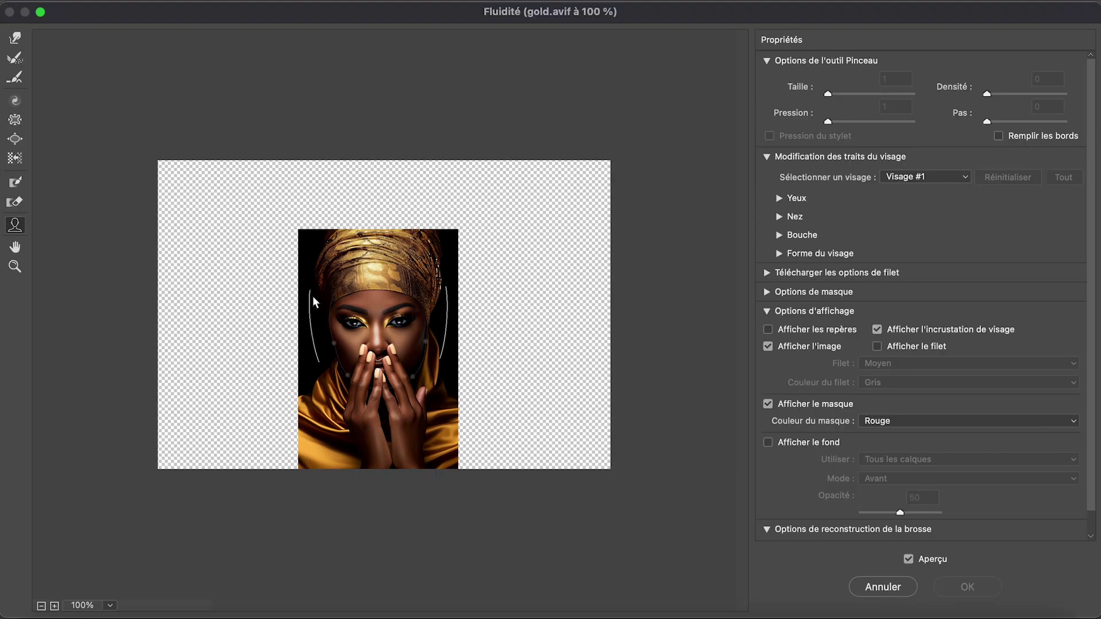
left_click(14, 38)
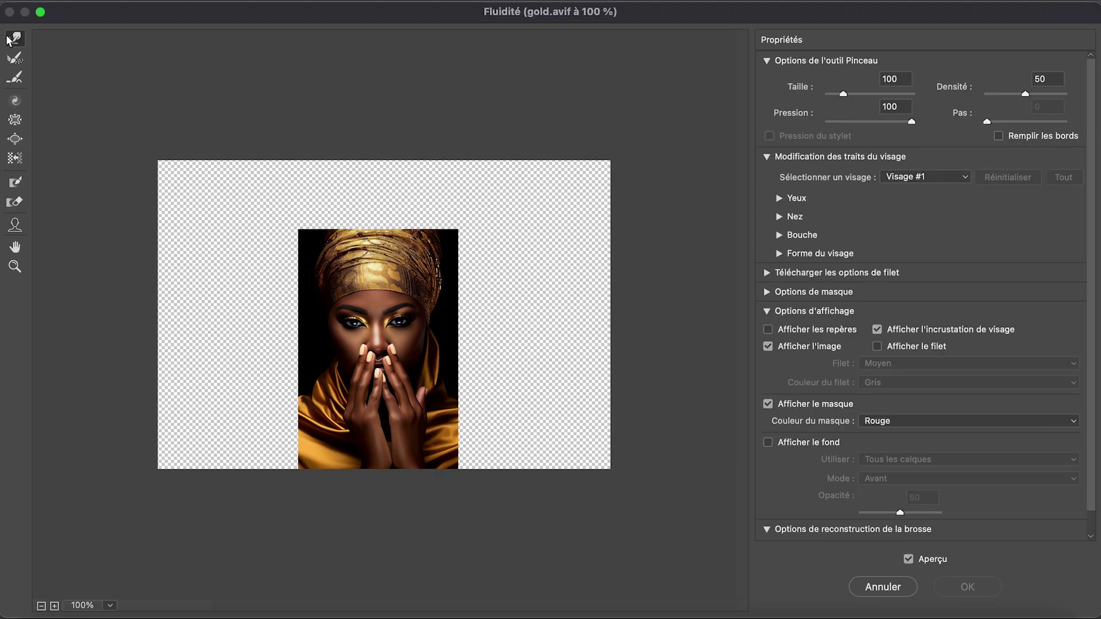
left_click(850, 94)
left_click(842, 94)
- Push the top and upper edges of the headscarf outward into a crown of spikes with Forward Warp
left_click_drag(344, 231, 280, 183)
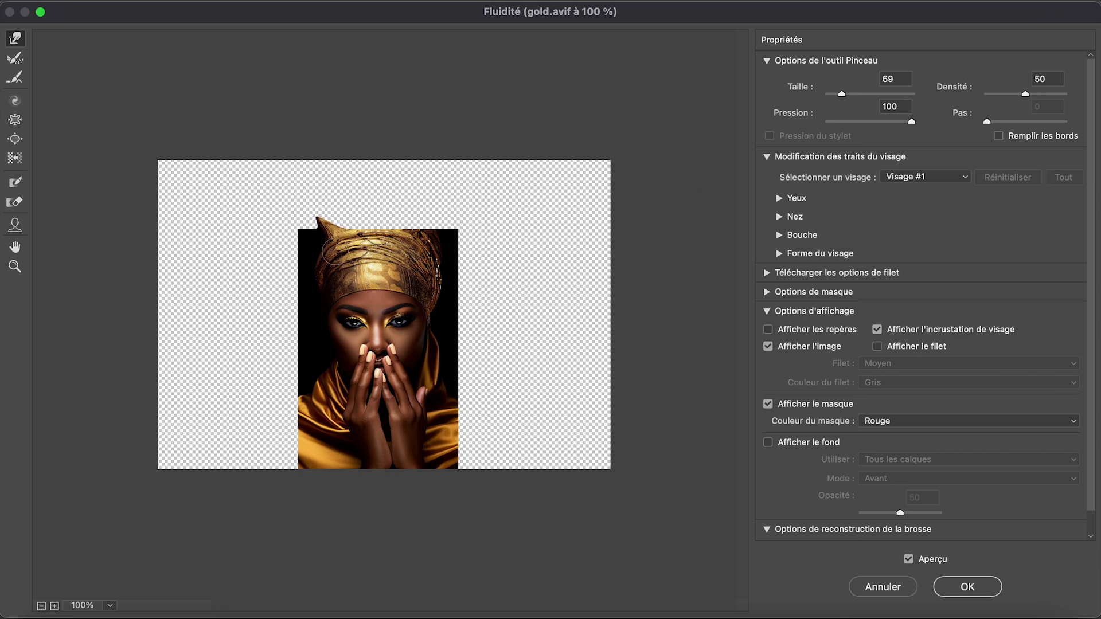
left_click_drag(328, 242, 241, 172)
mouse_move(356, 241)
left_mouse_down()
mouse_move(343, 206)
mouse_move(310, 203)
mouse_move(340, 213)
left_mouse_up()
left_click_drag(370, 229, 364, 164)
left_click_drag(383, 225, 382, 193)
mouse_move(396, 231)
left_mouse_down()
mouse_move(419, 191)
mouse_move(394, 199)
mouse_move(455, 200)
left_mouse_up()
mouse_move(409, 221)
left_mouse_down()
mouse_move(455, 200)
mouse_move(449, 176)
left_mouse_up()
left_click_drag(426, 245, 488, 232)
left_click_drag(440, 266, 491, 264)
left_click_drag(437, 281, 488, 282)
mouse_move(425, 256)
left_mouse_down()
mouse_move(470, 224)
mouse_move(440, 214)
left_mouse_up()
mouse_move(405, 223)
left_mouse_down()
mouse_move(417, 203)
mouse_move(389, 194)
left_mouse_up()
- Pull the portrait's left edge outward into spikes from the headscarf down to the shoulder fabric
left_click_drag(320, 262, 277, 263)
left_click_drag(322, 273, 270, 273)
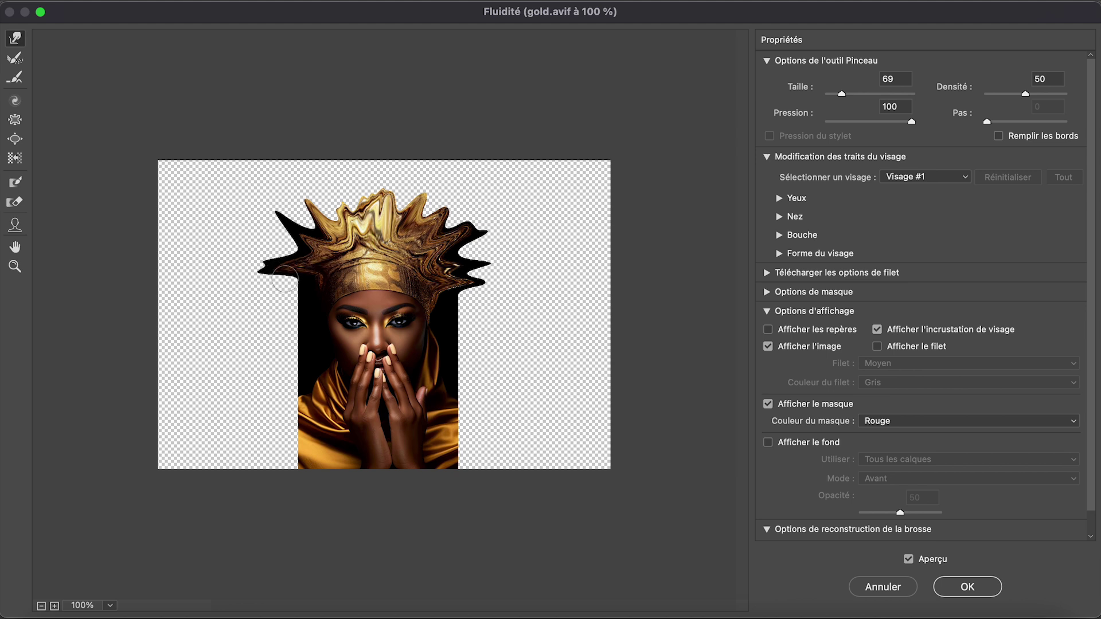
left_click_drag(340, 276, 228, 284)
left_click_drag(336, 289, 241, 308)
left_click_drag(327, 301, 235, 326)
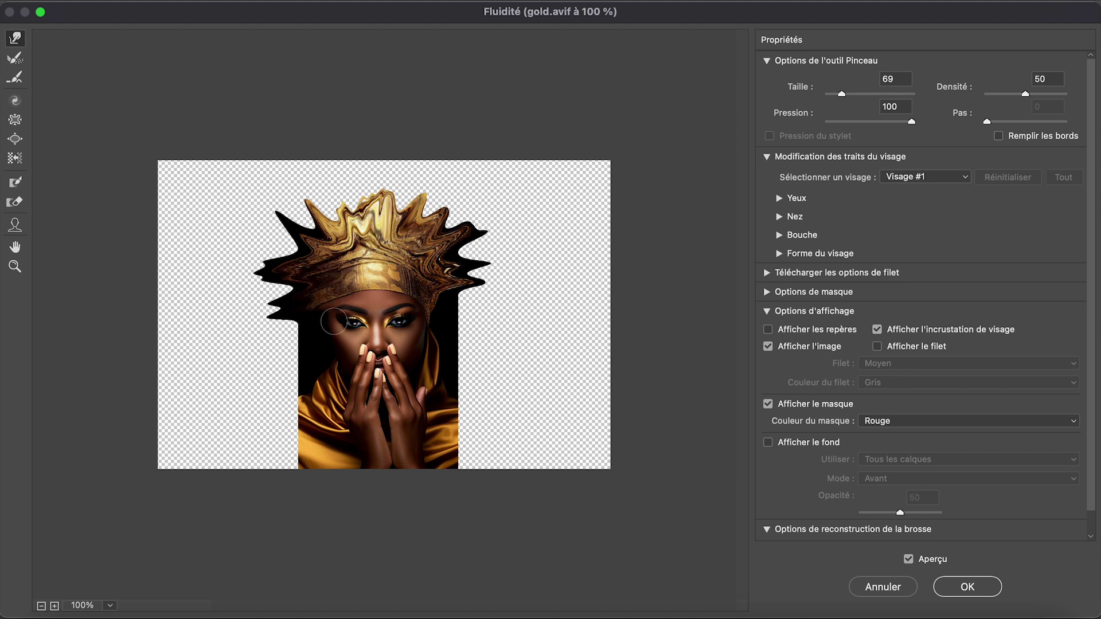
left_click_drag(335, 322, 261, 352)
left_click_drag(328, 304, 234, 319)
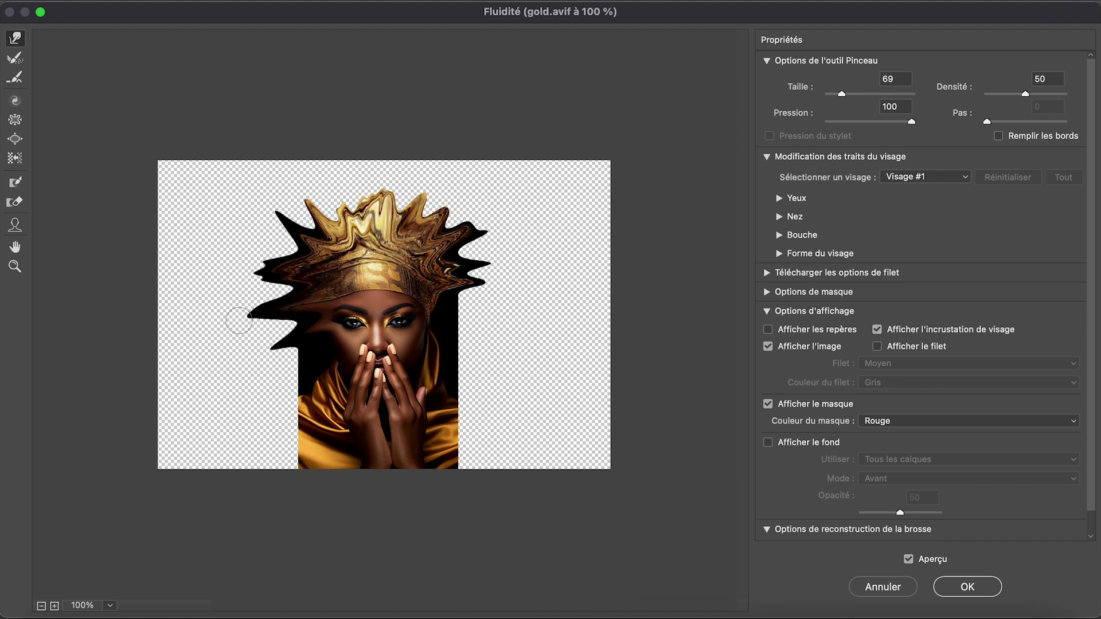
left_click_drag(324, 317, 231, 353)
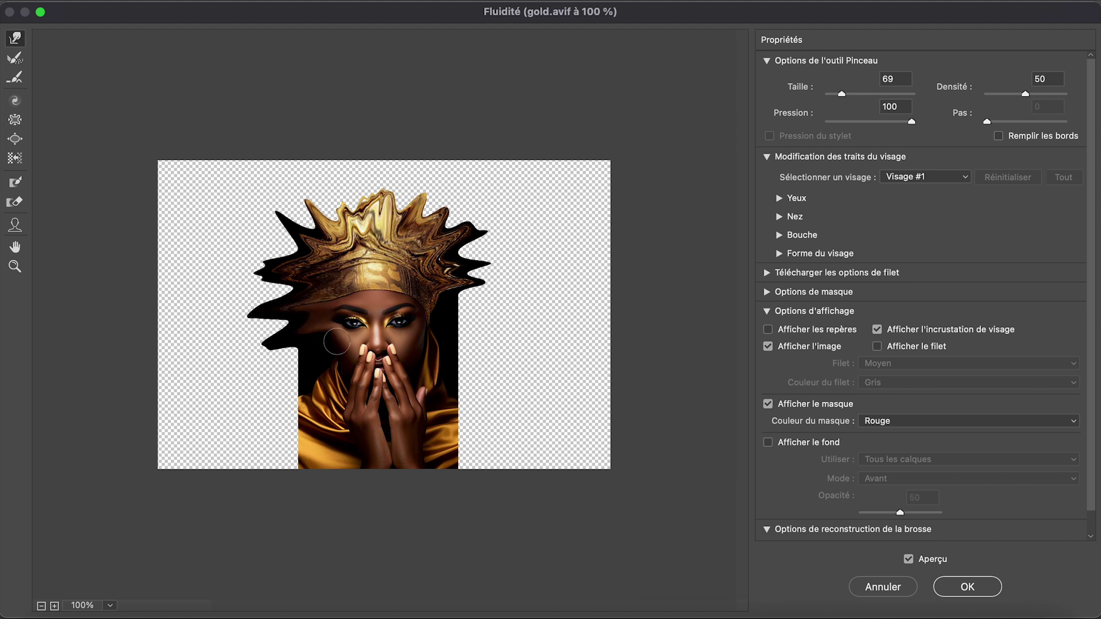
left_click_drag(337, 343, 262, 374)
left_click_drag(345, 364, 249, 399)
mouse_move(323, 397)
left_mouse_down()
mouse_move(242, 417)
mouse_move(247, 430)
left_mouse_up()
mouse_move(314, 428)
left_mouse_down()
mouse_move(205, 450)
mouse_move(232, 429)
left_mouse_up()
left_click_drag(304, 465, 207, 486)
- Pull the portrait's right edge outward into spikes from the headscarf down to the shoulder fabric
mouse_move(436, 310)
left_mouse_down()
mouse_move(520, 314)
mouse_move(524, 325)
left_mouse_up()
mouse_move(435, 297)
left_mouse_down()
mouse_move(498, 339)
mouse_move(437, 326)
mouse_move(507, 293)
left_mouse_up()
left_click_drag(435, 333, 508, 339)
mouse_move(429, 325)
left_mouse_down()
mouse_move(519, 326)
mouse_move(504, 295)
left_mouse_up()
mouse_move(439, 353)
left_mouse_down()
mouse_move(488, 354)
mouse_move(488, 368)
left_mouse_up()
left_click_drag(439, 382, 511, 393)
mouse_move(448, 410)
left_mouse_down()
mouse_move(500, 411)
mouse_move(496, 430)
left_mouse_up()
left_click_drag(450, 448, 497, 447)
mouse_move(450, 461)
left_mouse_down()
mouse_move(533, 449)
mouse_move(515, 437)
left_mouse_up()
left_click_drag(458, 392, 503, 380)
left_click_drag(453, 353, 507, 344)
left_click_drag(443, 240, 471, 216)
left_click_drag(449, 269, 497, 272)
left_click_drag(465, 284, 517, 271)
- Extend the spikes along the left edge and the top of the headscarf, then apply the Liquify distortion
left_click_drag(311, 287, 242, 291)
left_click_drag(307, 301, 229, 310)
left_click_drag(309, 322, 245, 328)
left_click_drag(287, 376, 216, 383)
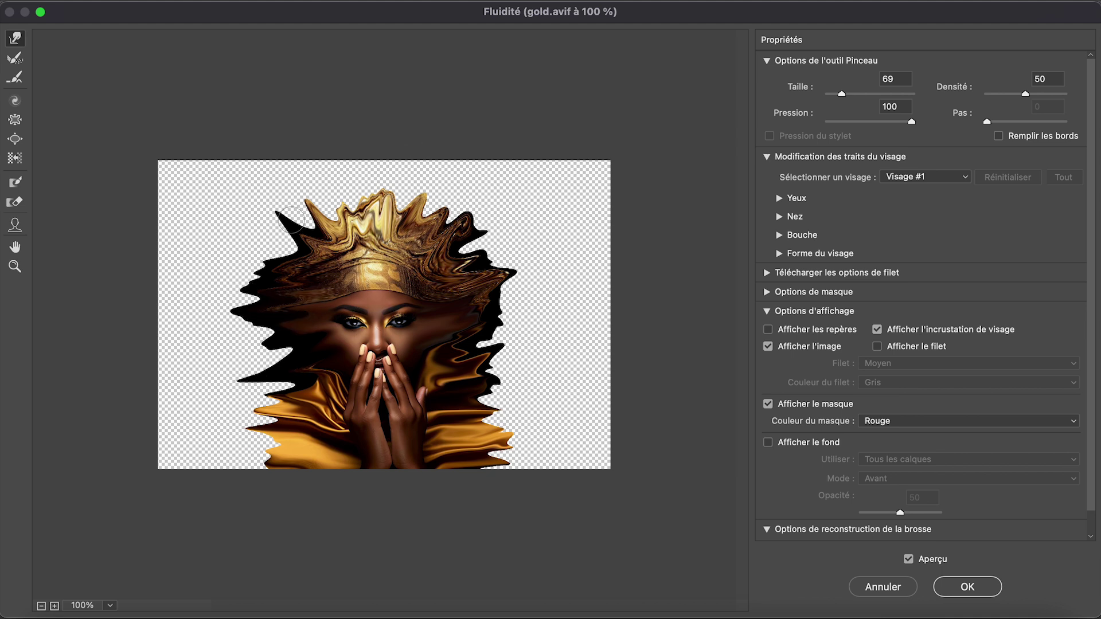
left_click_drag(363, 202, 360, 164)
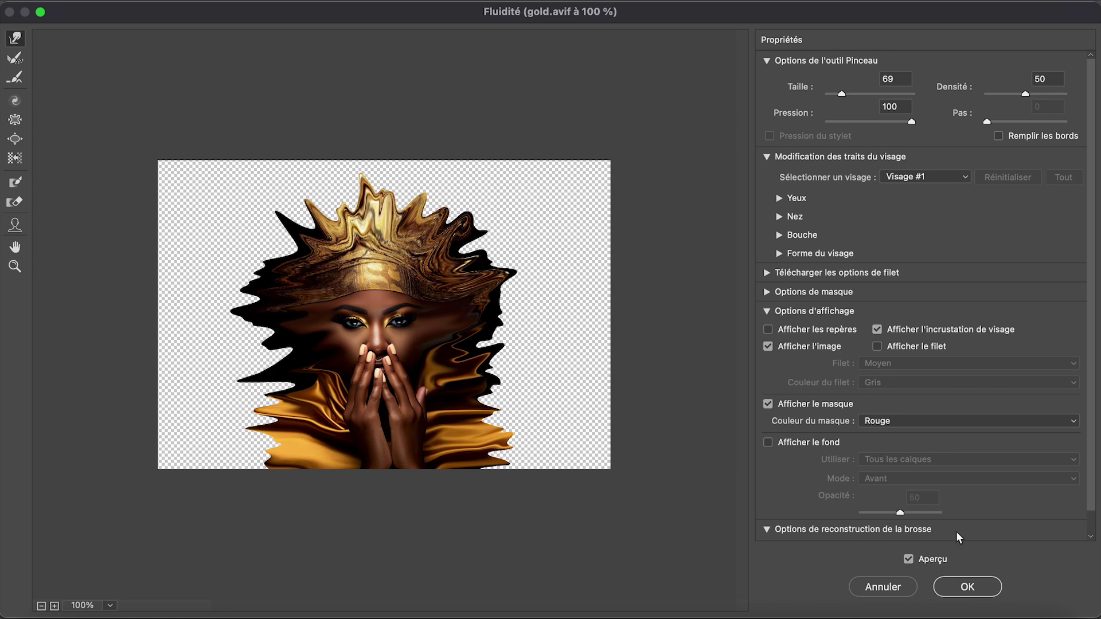
left_click(964, 591)
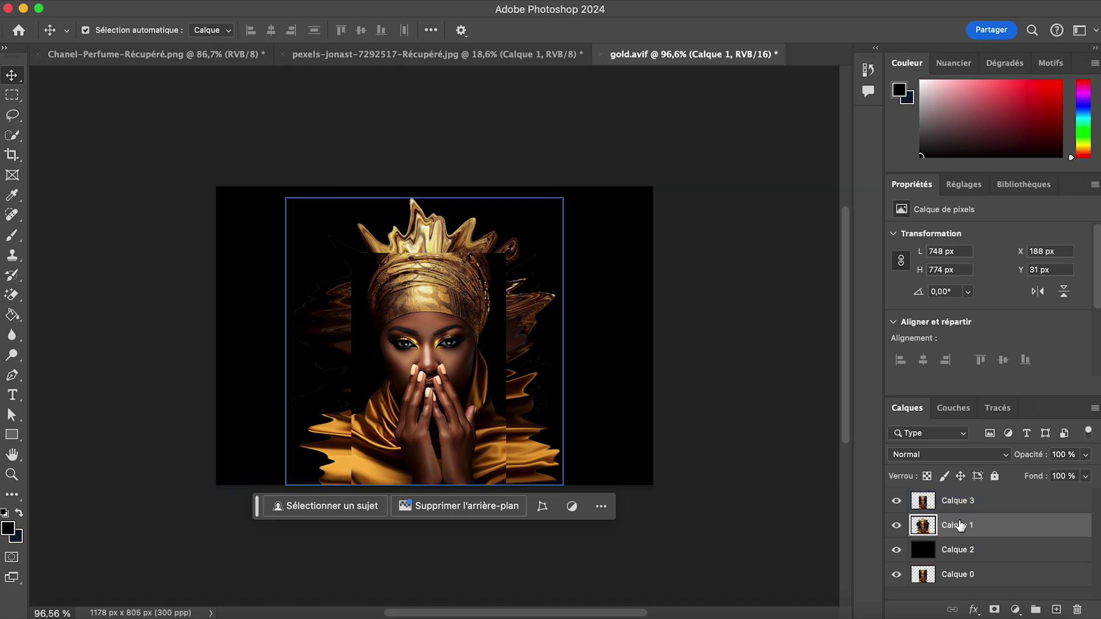
- Add a layer mask to the distorted layer Calque 1 and invert it to black
left_click(956, 502)
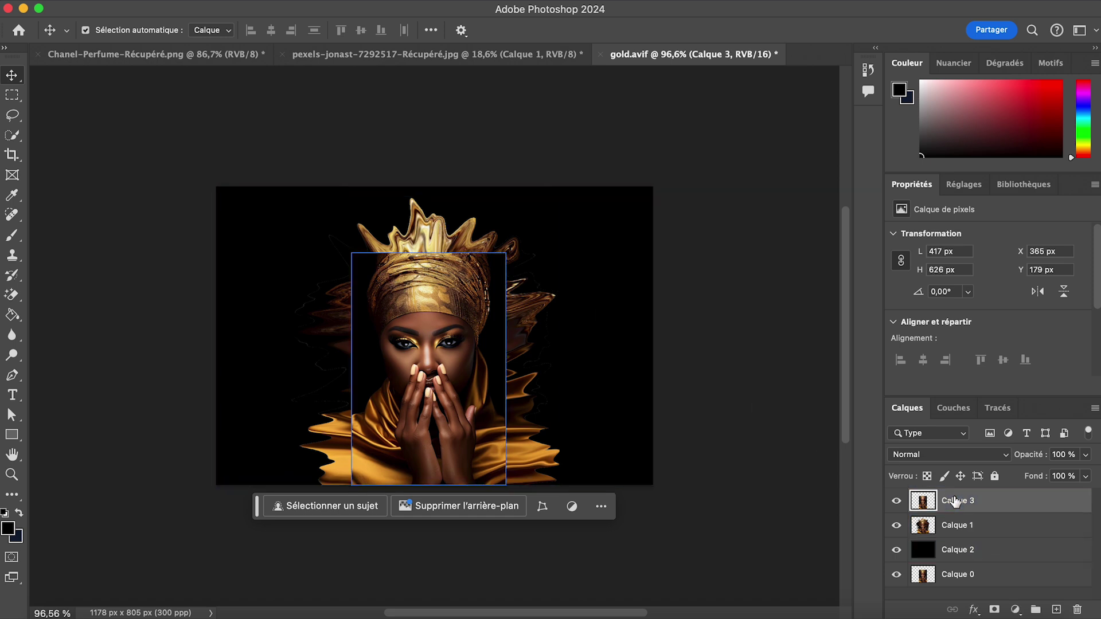
left_click(947, 527)
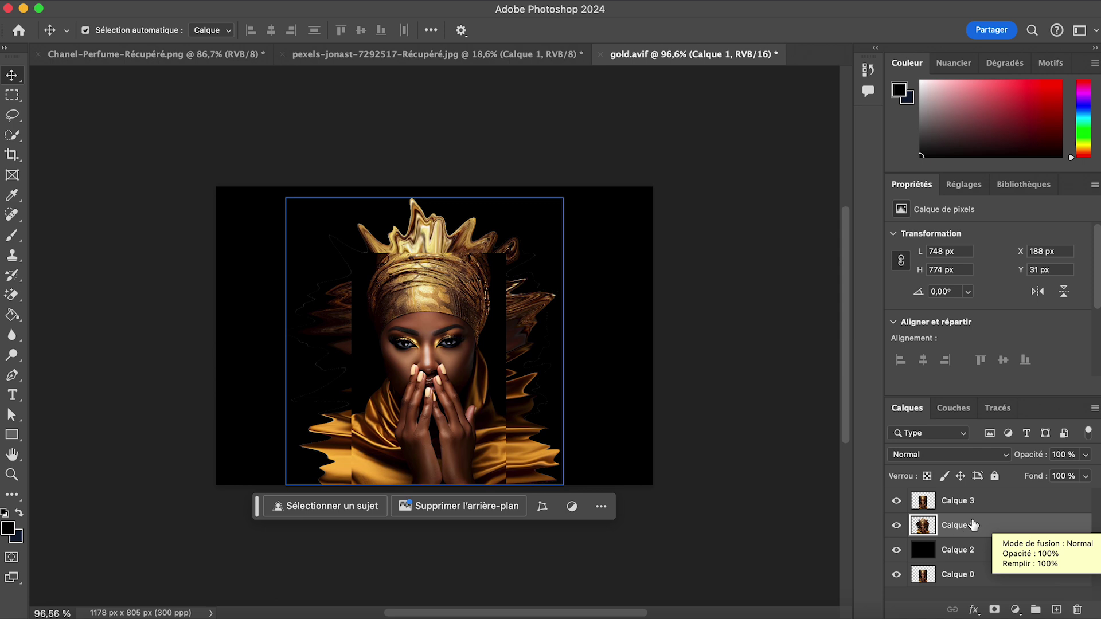
left_click(995, 612)
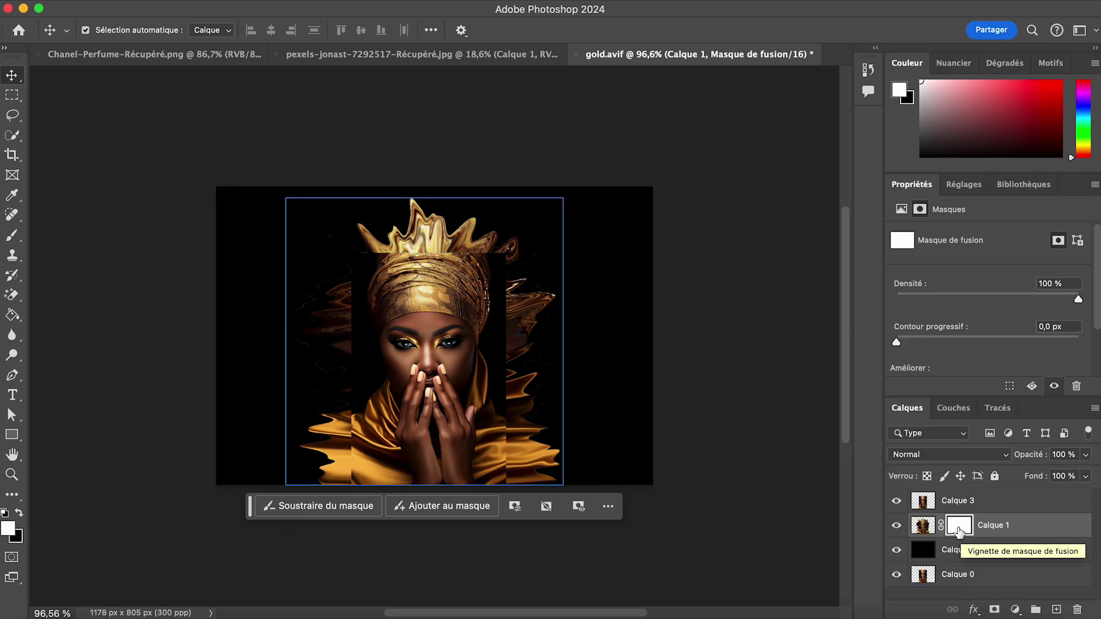
key("super+i")
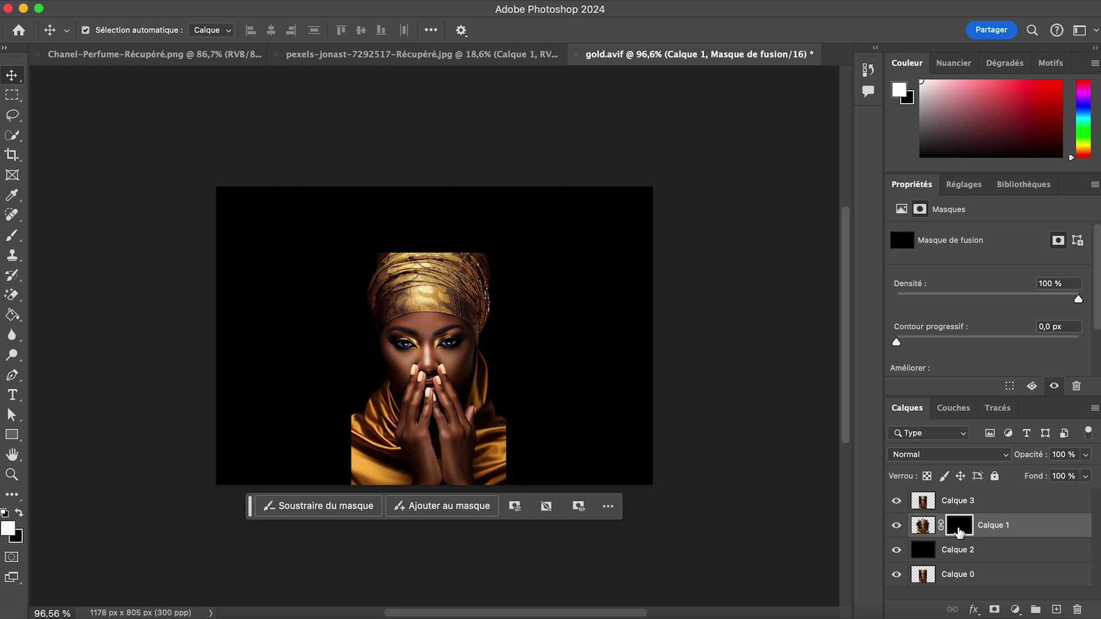
- Add a white layer mask to Calque 3
left_click_drag(959, 532, 958, 507)
left_click(932, 503)
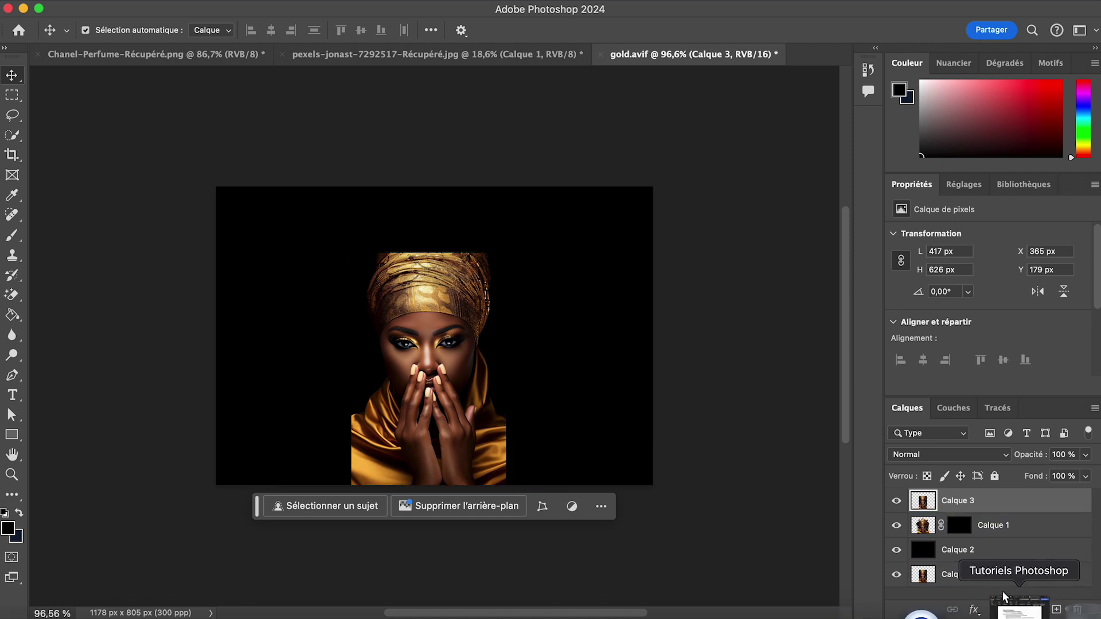
left_click(995, 609)
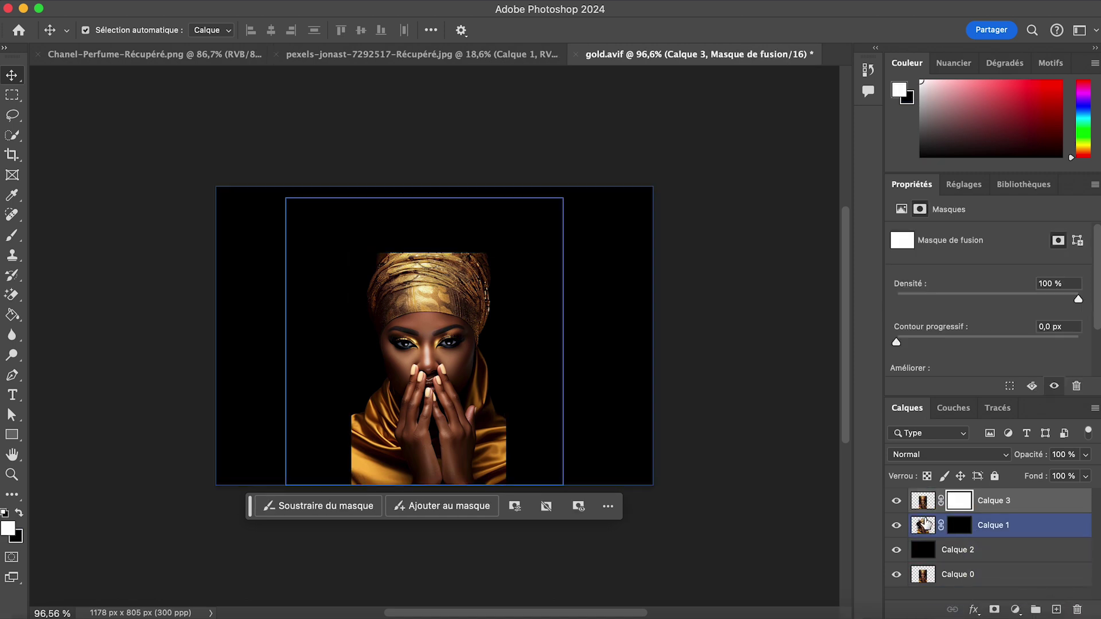
- Target Calque 1's mask with the Brush tool and choose a Kyle spatter brush (effet pointilliste) from the special effects brushes, at 284 px
left_click(961, 525)
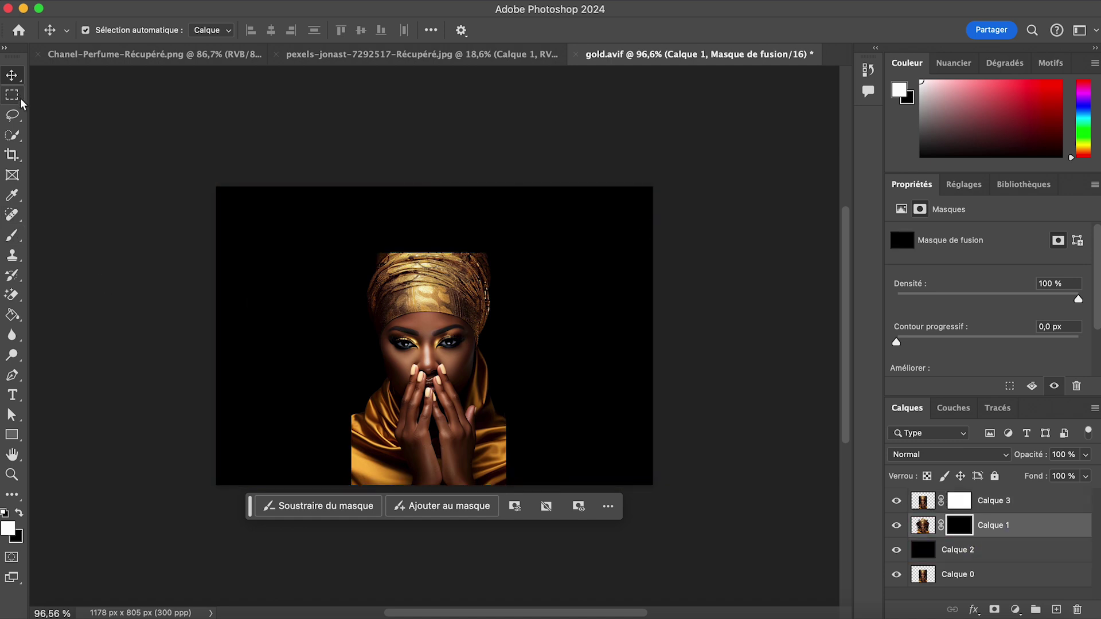
left_click(12, 236)
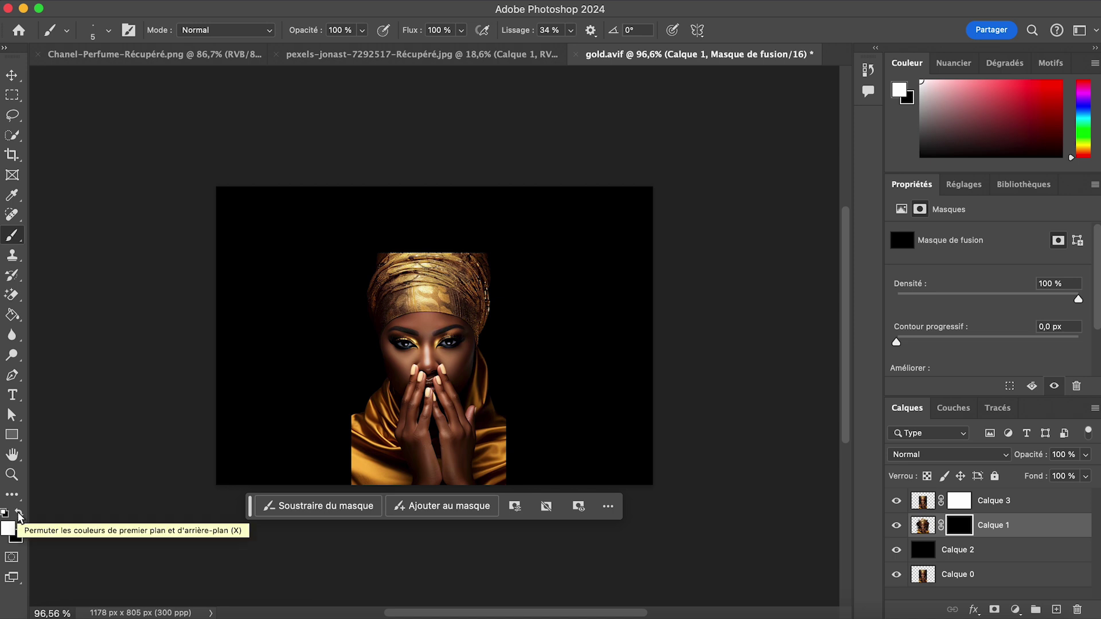
left_click(109, 32)
left_click_drag(103, 83, 109, 79)
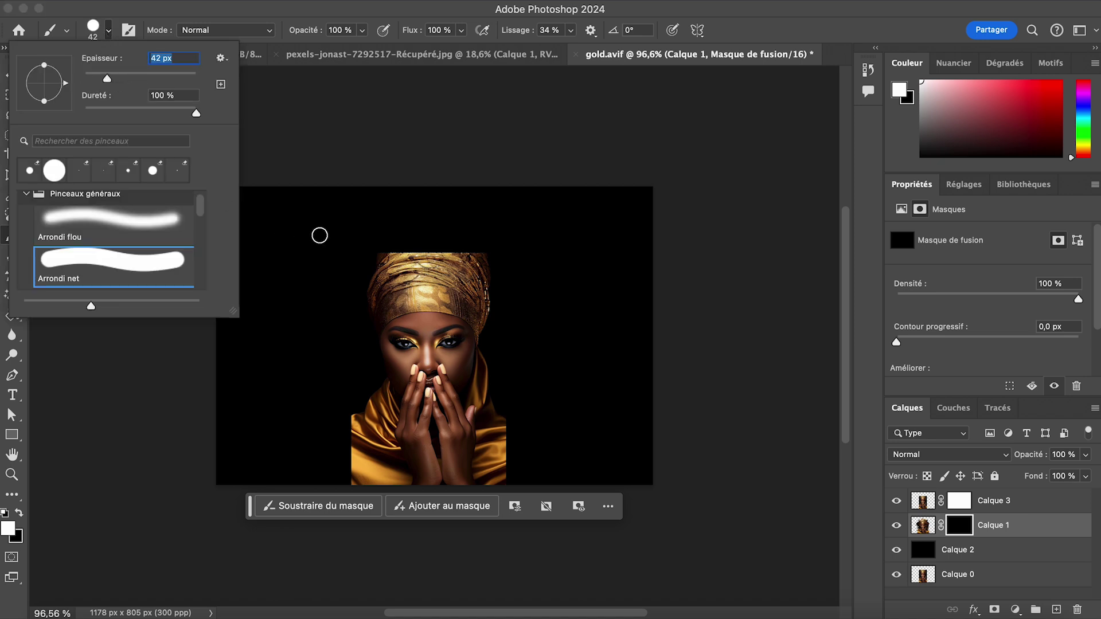
left_click(124, 75)
left_click_drag(202, 212, 201, 293)
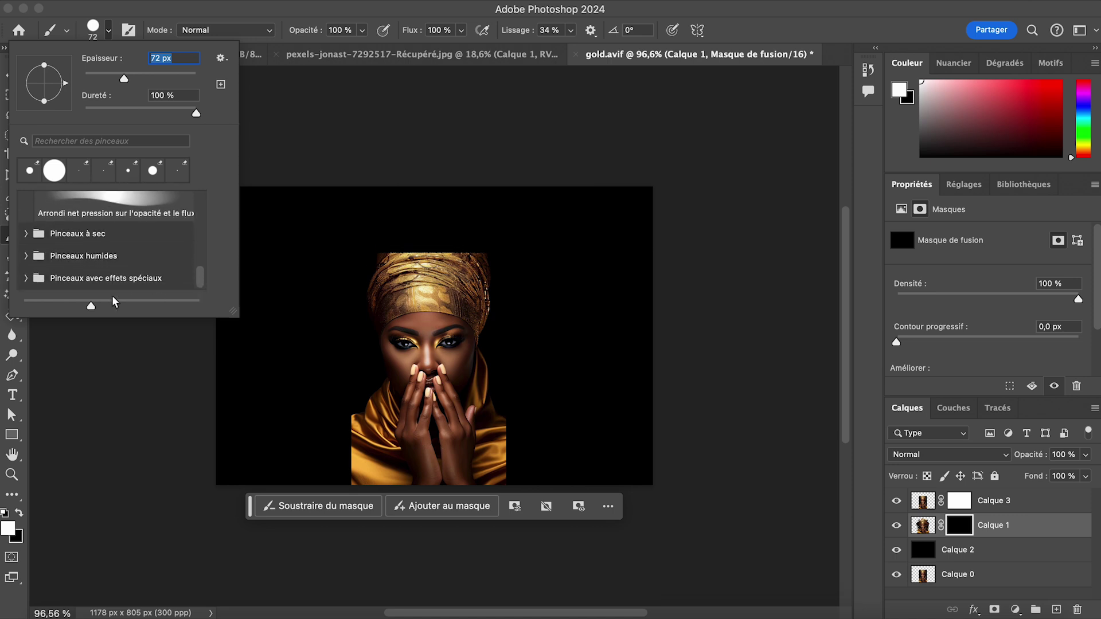
left_click(24, 257)
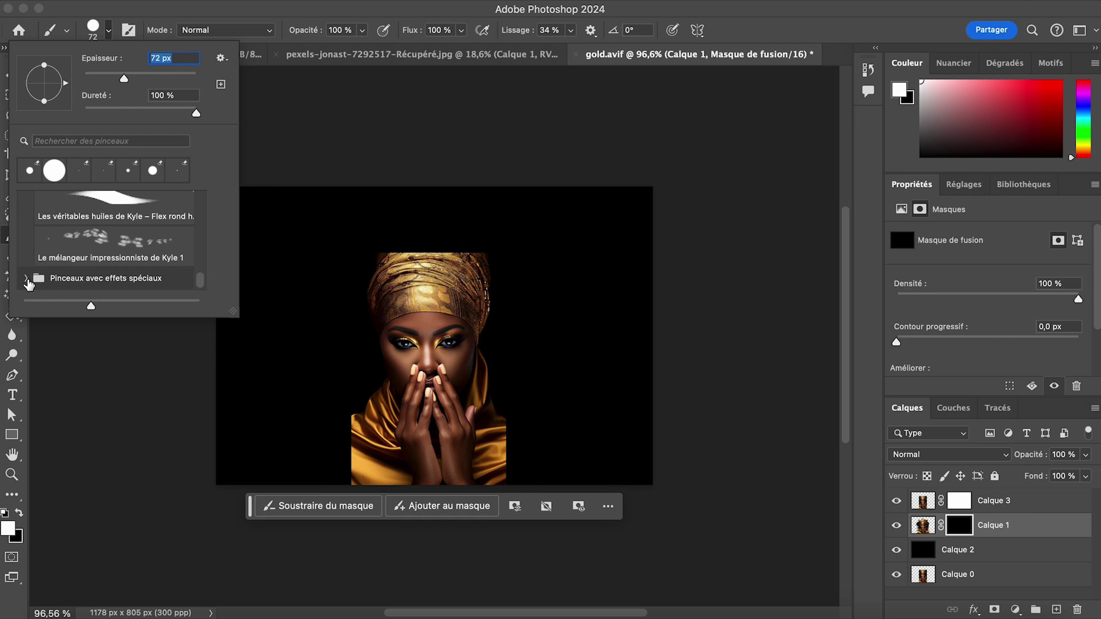
left_click(26, 279)
scroll(30, 285, "down", 3)
scroll(30, 285, "up", 1)
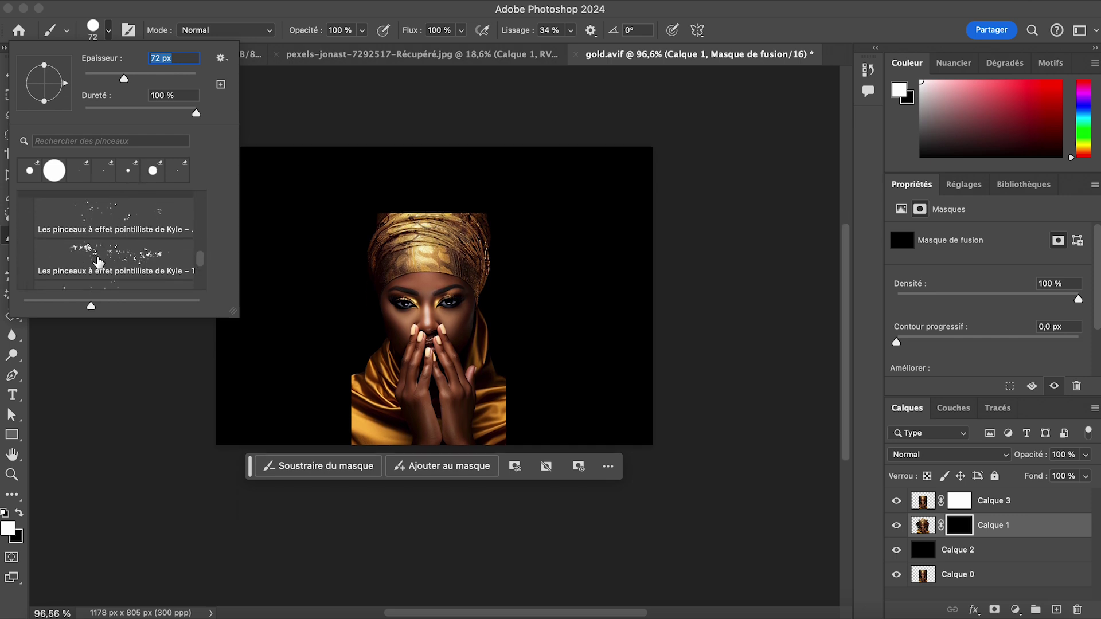
left_click(96, 258)
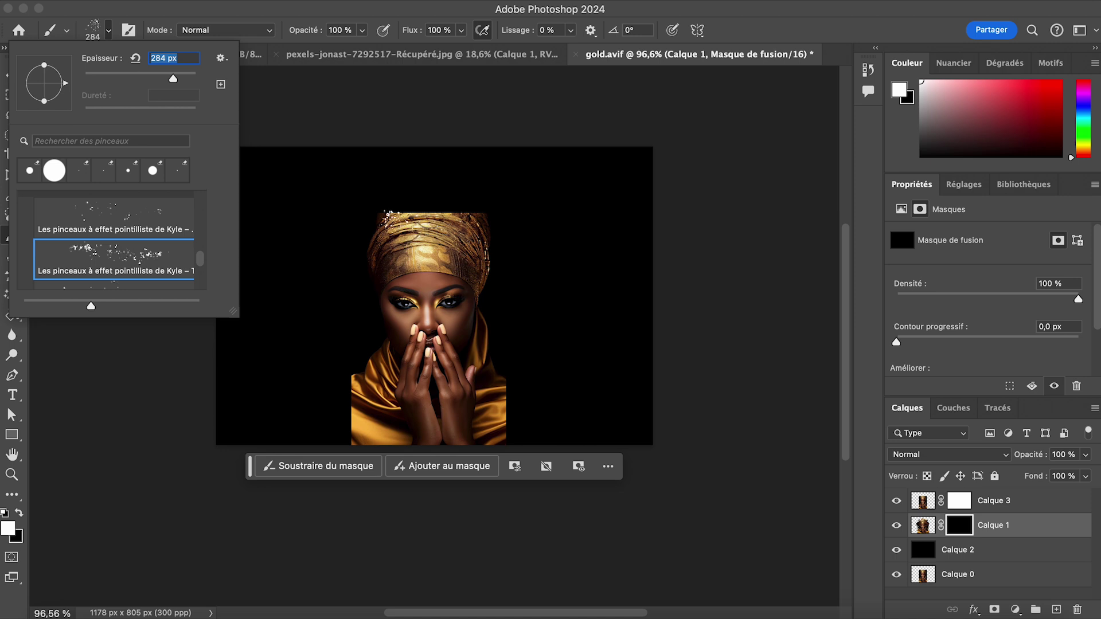
key("Return")
mouse_move(421, 208)
left_mouse_down()
mouse_move(502, 215)
mouse_move(507, 244)
mouse_move(489, 212)
left_mouse_up()
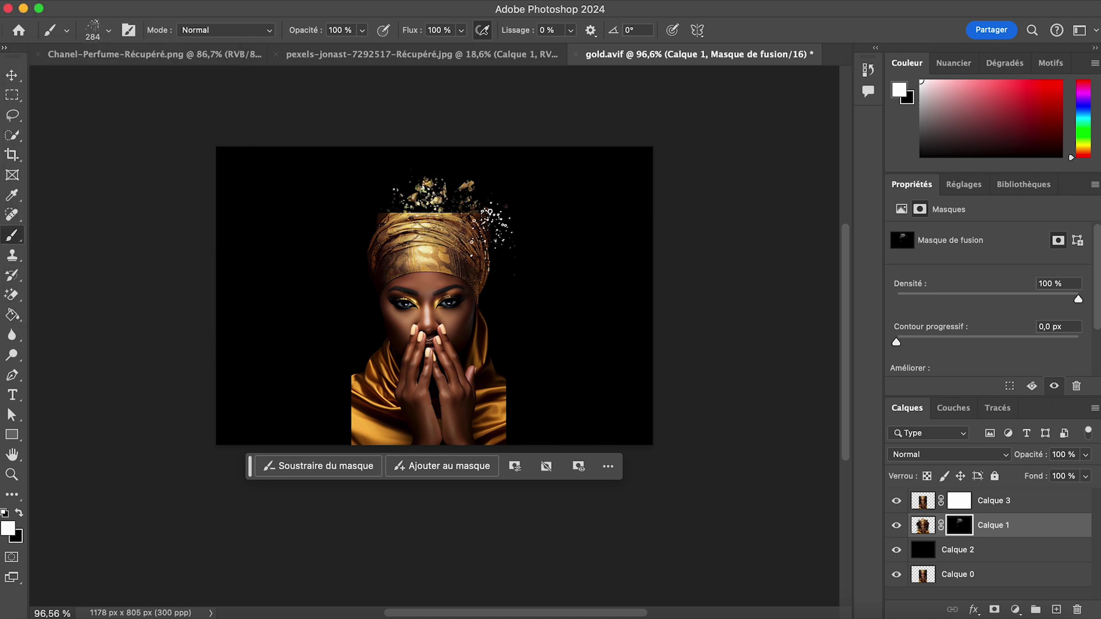
key("super+z")
key("super+z")
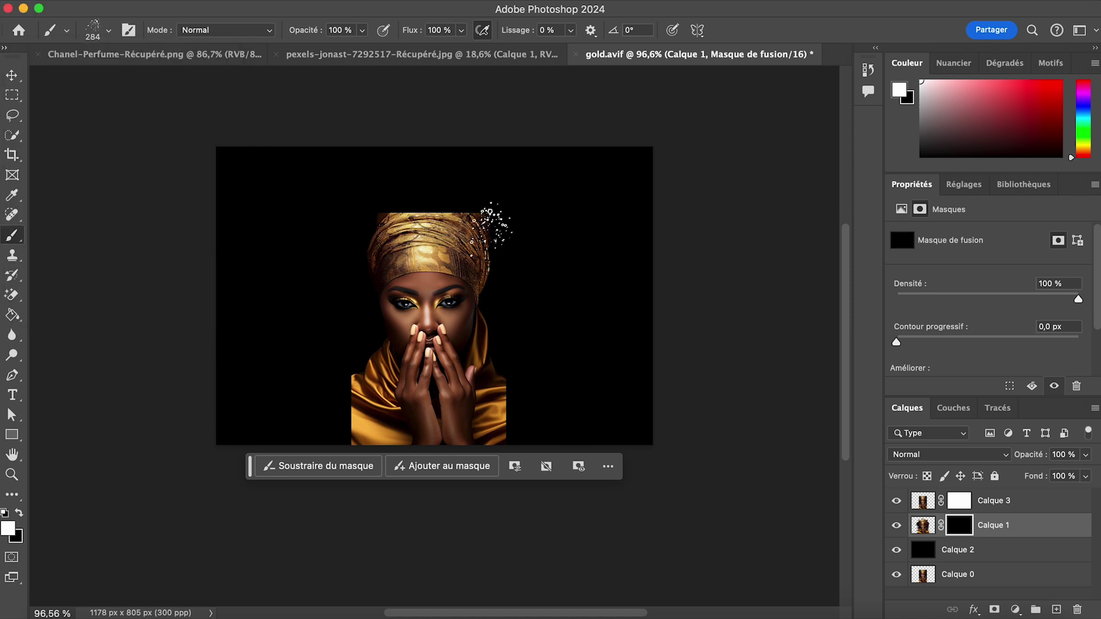
key("super+z")
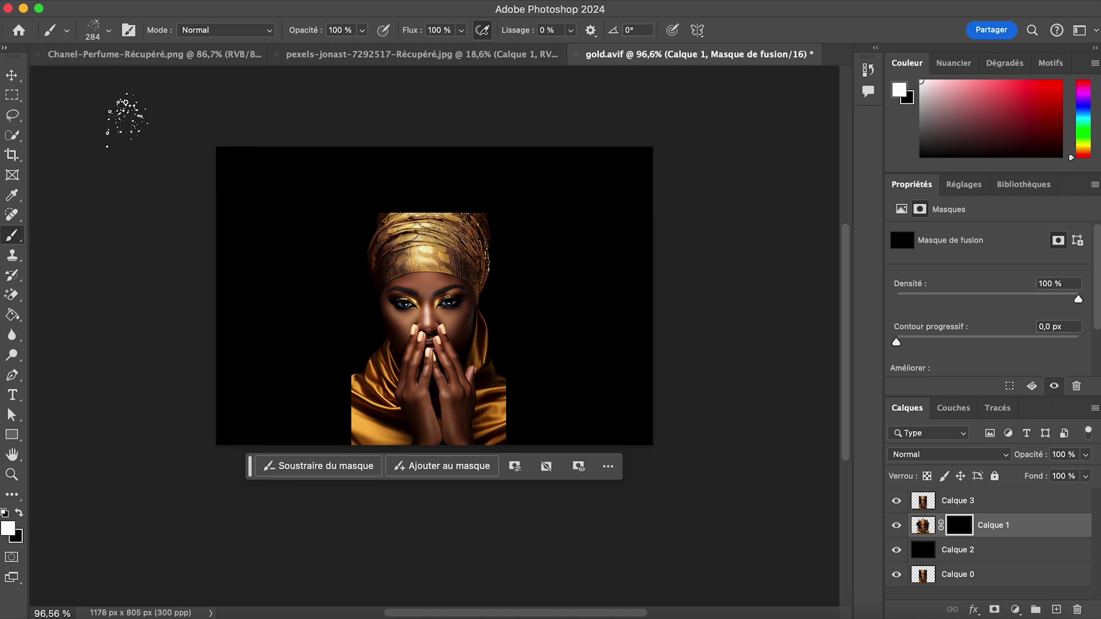
key("super+shift+z")
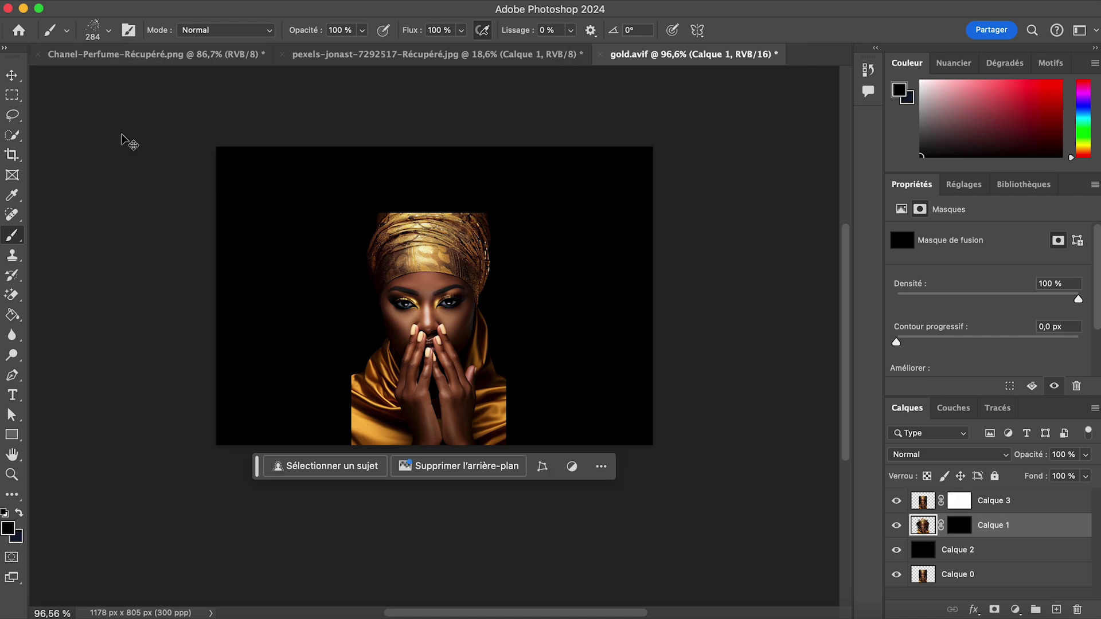
- Compare the neighbouring Kyle spatter presets (effet pointilliste), keep the 284 px one and reduce its size to 74 px
left_click(92, 29)
left_click(102, 216)
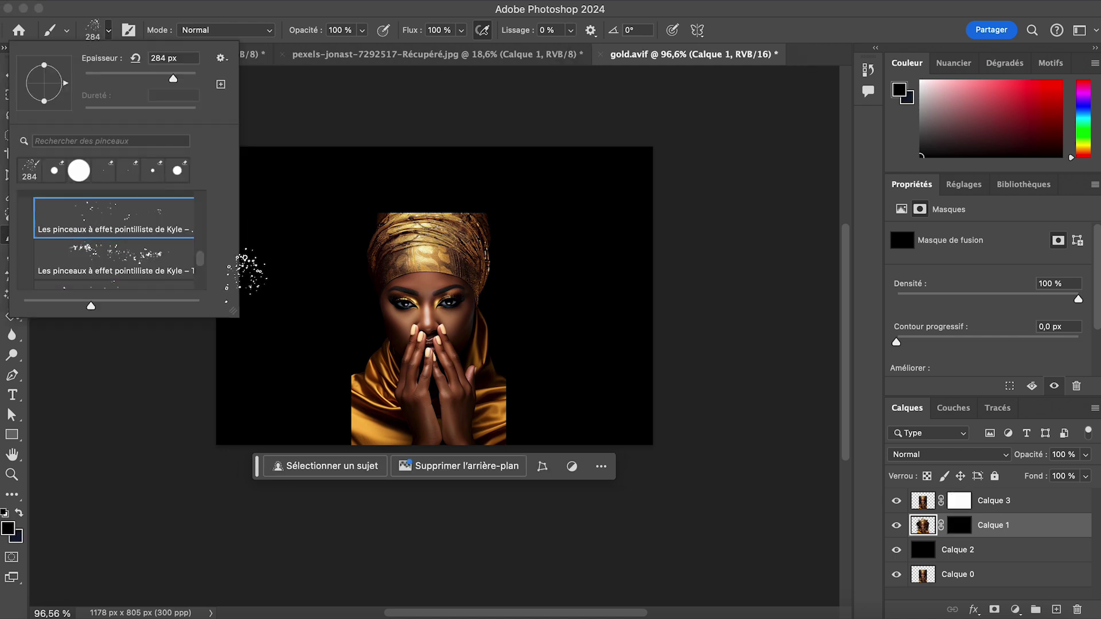
scroll(163, 221, "down", 2)
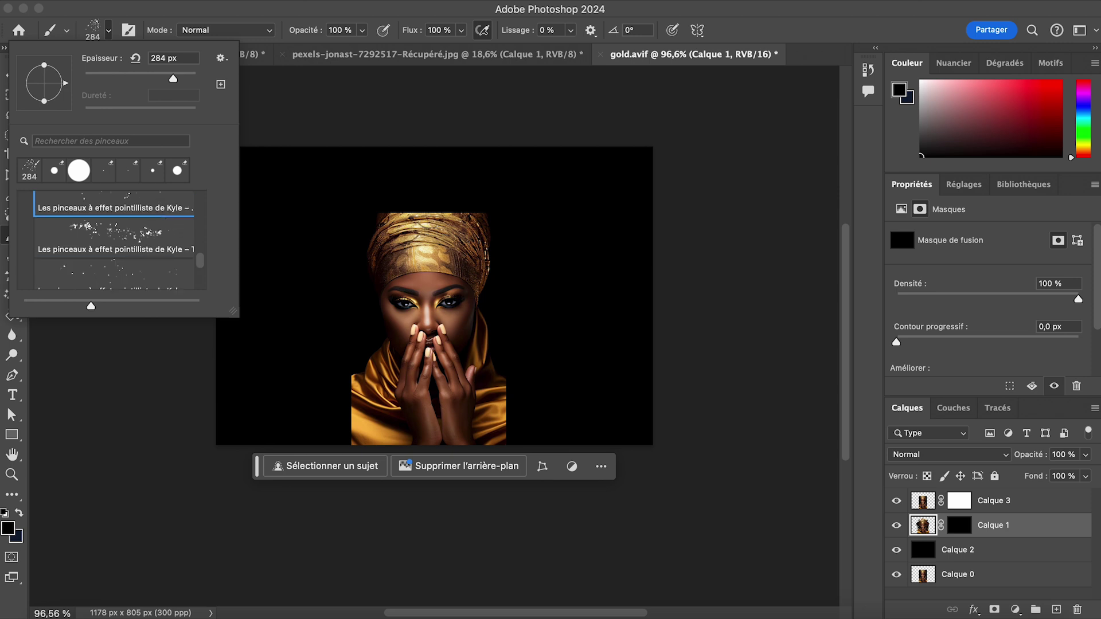
left_click(120, 259)
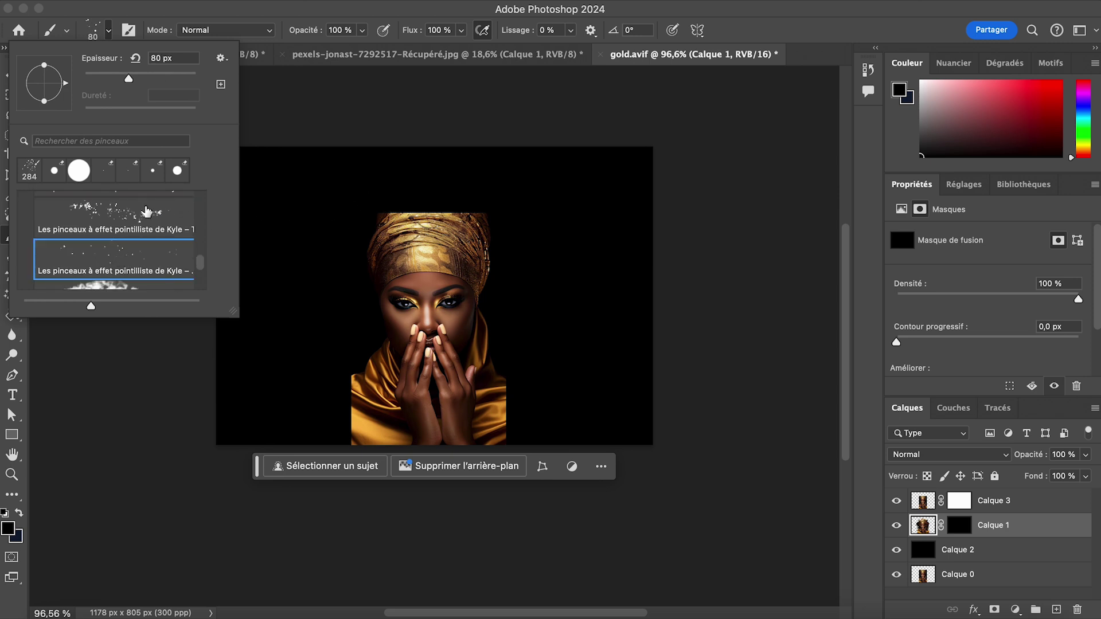
scroll(136, 218, "up", 2)
left_click(123, 212)
left_click(135, 58)
left_click(109, 208)
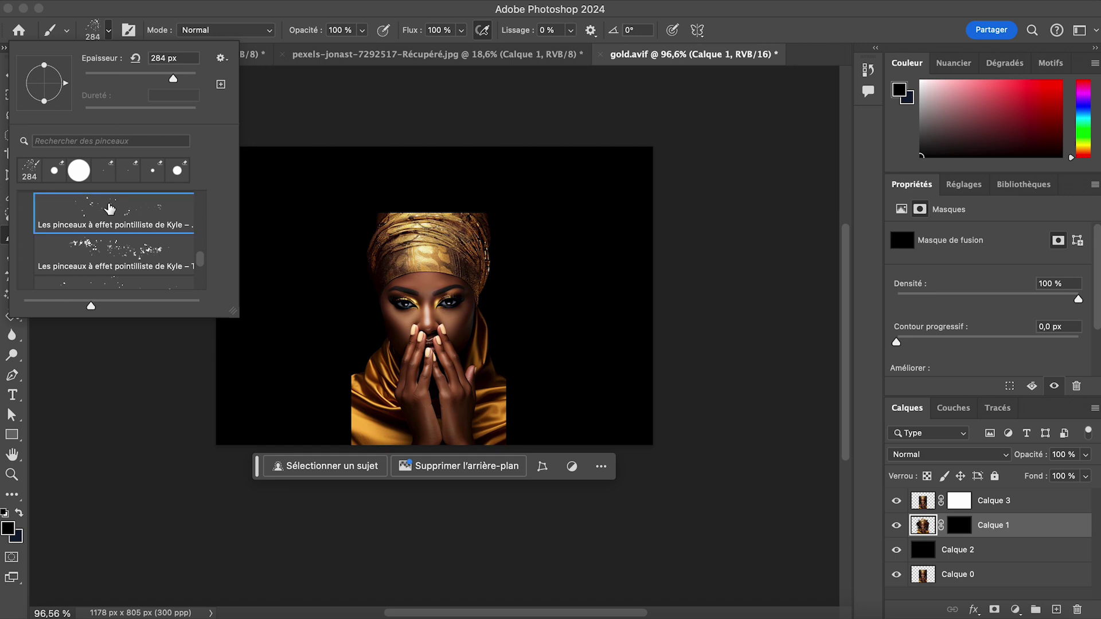
left_click_drag(142, 75, 139, 80)
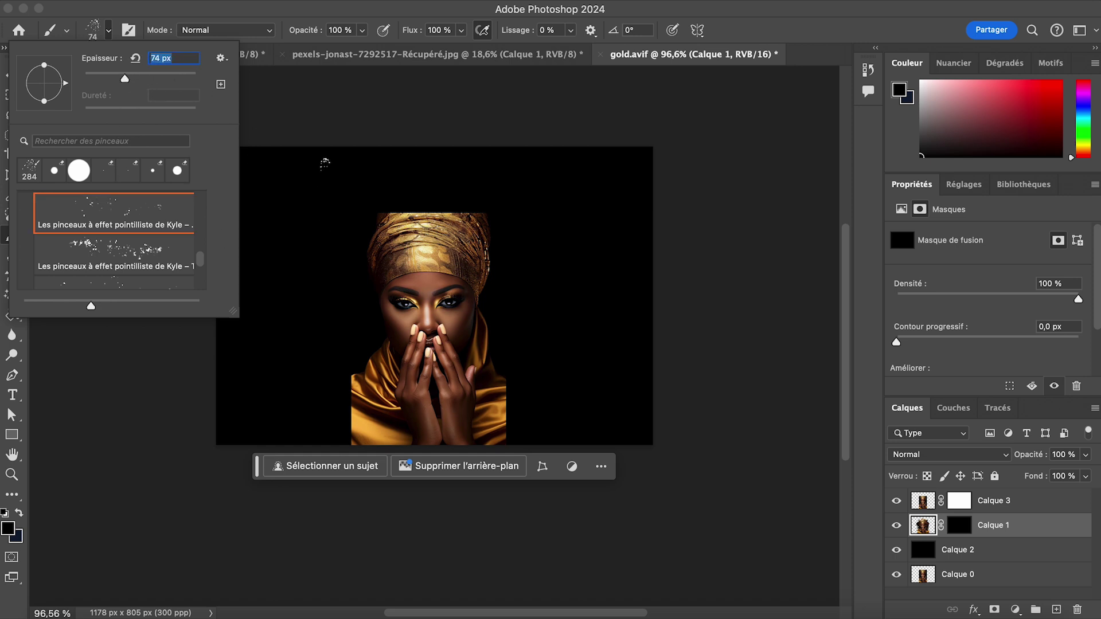
- Paint white spatter on Calque 1's mask around the left, top and right edges of the portrait to reveal the distorted particles
left_click(960, 526)
key("d")
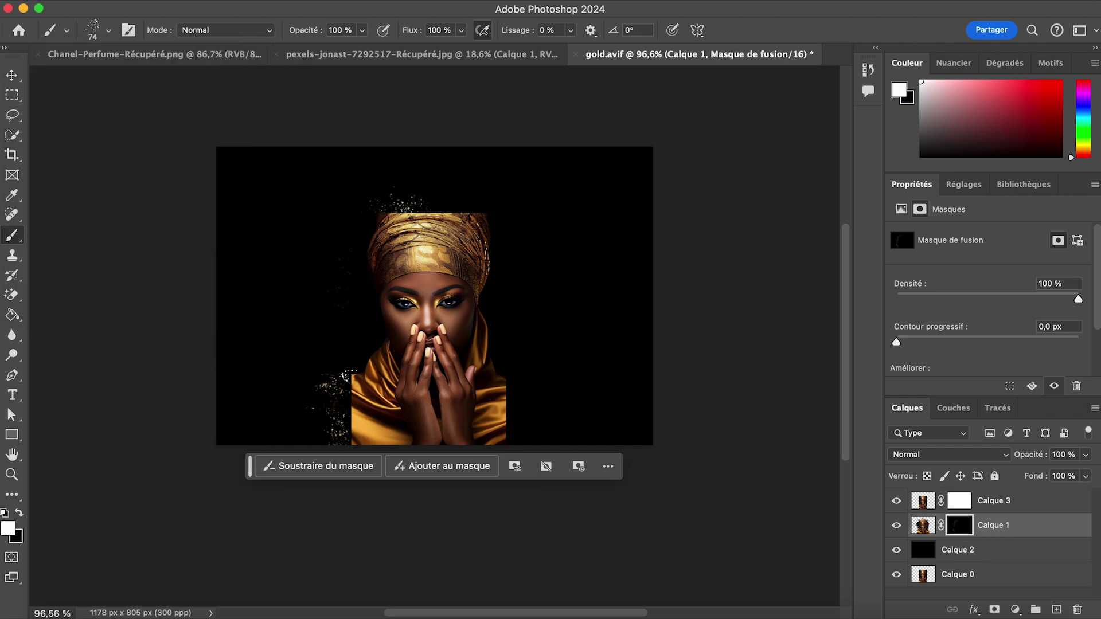
mouse_move(345, 288)
left_mouse_down()
mouse_move(355, 211)
mouse_move(337, 298)
mouse_move(341, 393)
left_mouse_up()
left_click_drag(422, 202, 496, 215)
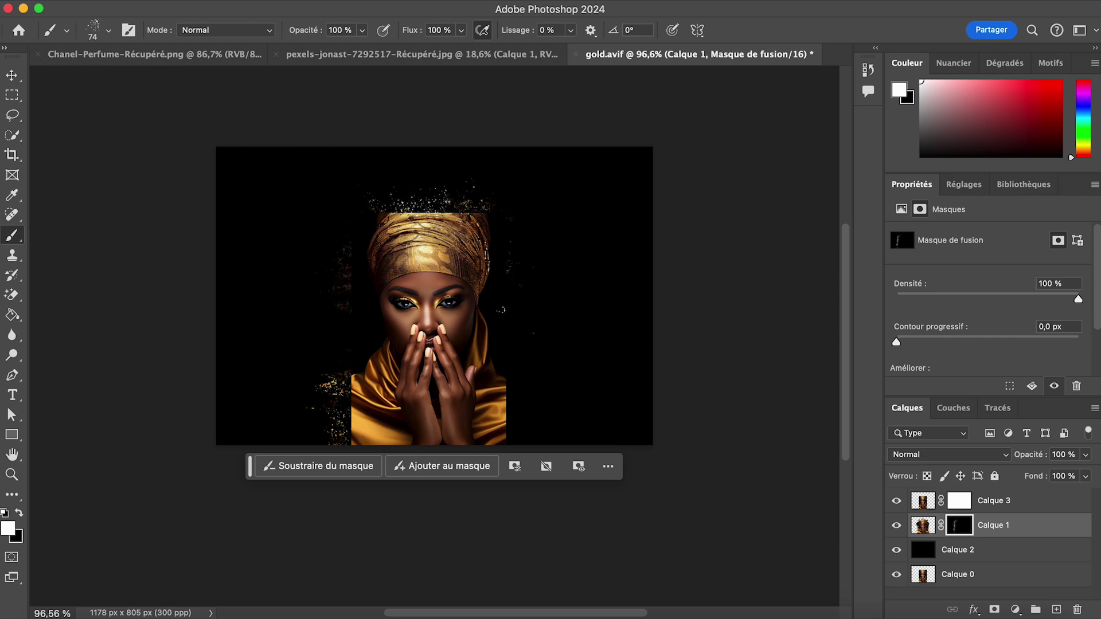
left_click_drag(533, 292, 519, 442)
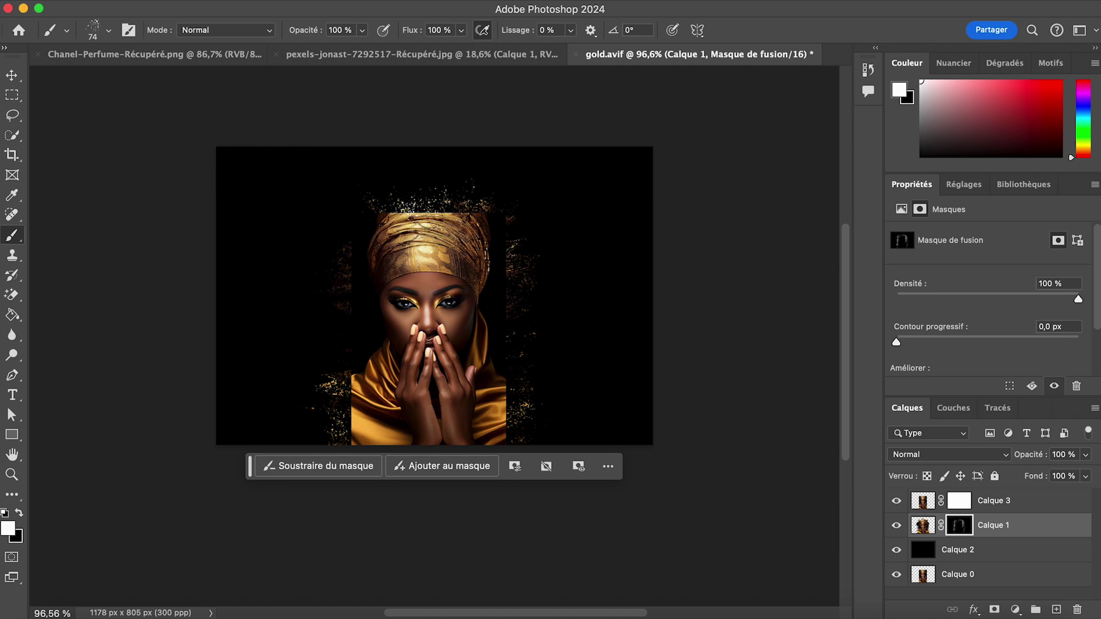
- Paint black spatter on Calque 3's mask along the portrait's sides and the headscarf's top to break up the straight edges
left_click(968, 507)
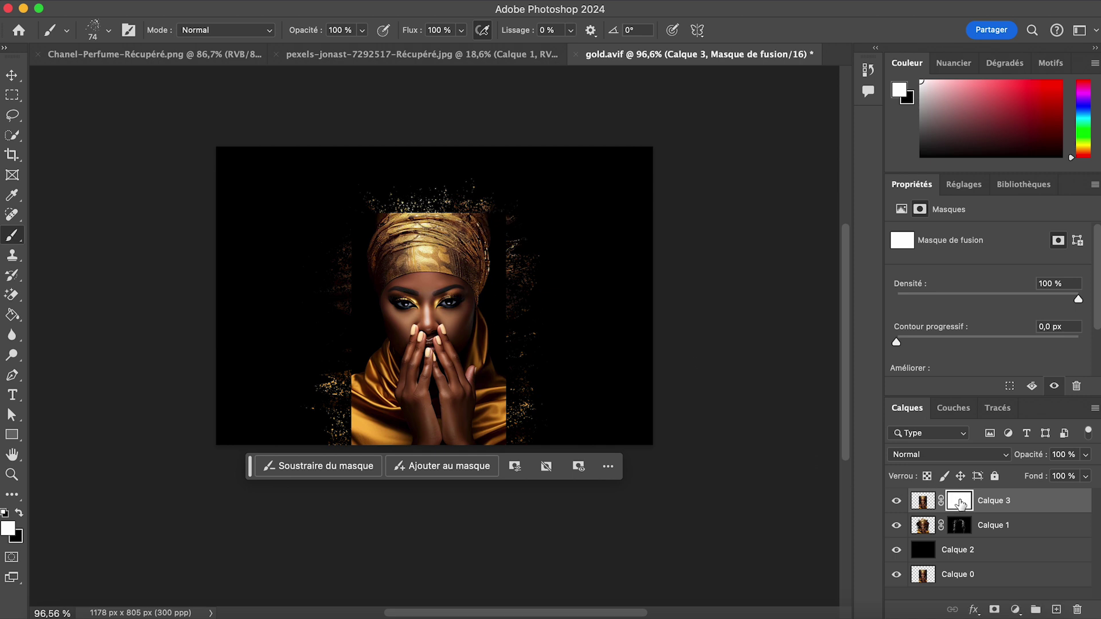
left_click(19, 512)
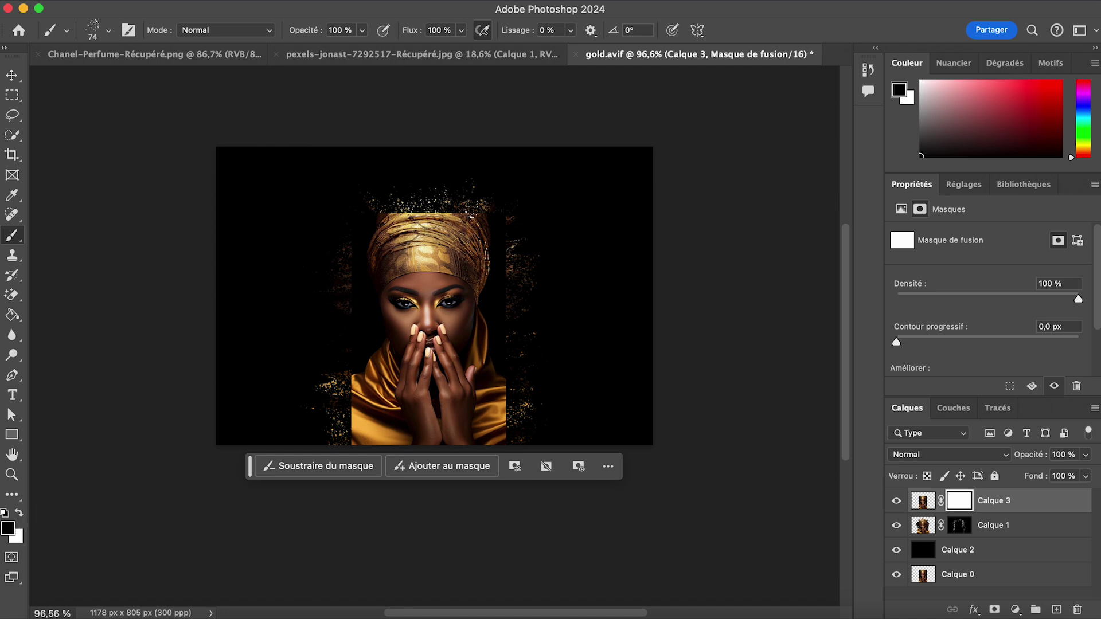
mouse_move(487, 221)
left_mouse_down()
mouse_move(501, 277)
mouse_move(487, 217)
mouse_move(512, 301)
mouse_move(486, 224)
mouse_move(508, 279)
mouse_move(508, 307)
mouse_move(487, 281)
mouse_move(508, 379)
mouse_move(494, 347)
mouse_move(500, 433)
mouse_move(502, 378)
mouse_move(505, 436)
left_mouse_up()
mouse_move(428, 211)
left_mouse_down()
mouse_move(460, 208)
mouse_move(386, 217)
left_mouse_up()
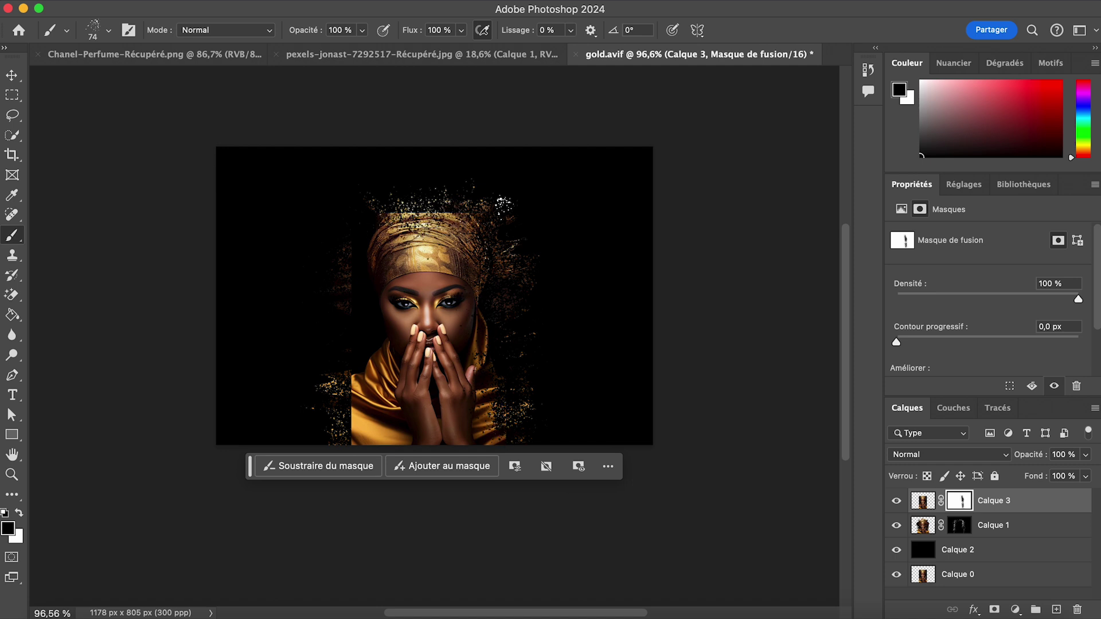
mouse_move(502, 204)
left_mouse_down()
mouse_move(370, 221)
mouse_move(357, 250)
mouse_move(367, 282)
mouse_move(358, 255)
mouse_move(361, 364)
mouse_move(367, 353)
mouse_move(335, 370)
mouse_move(348, 441)
left_mouse_up()
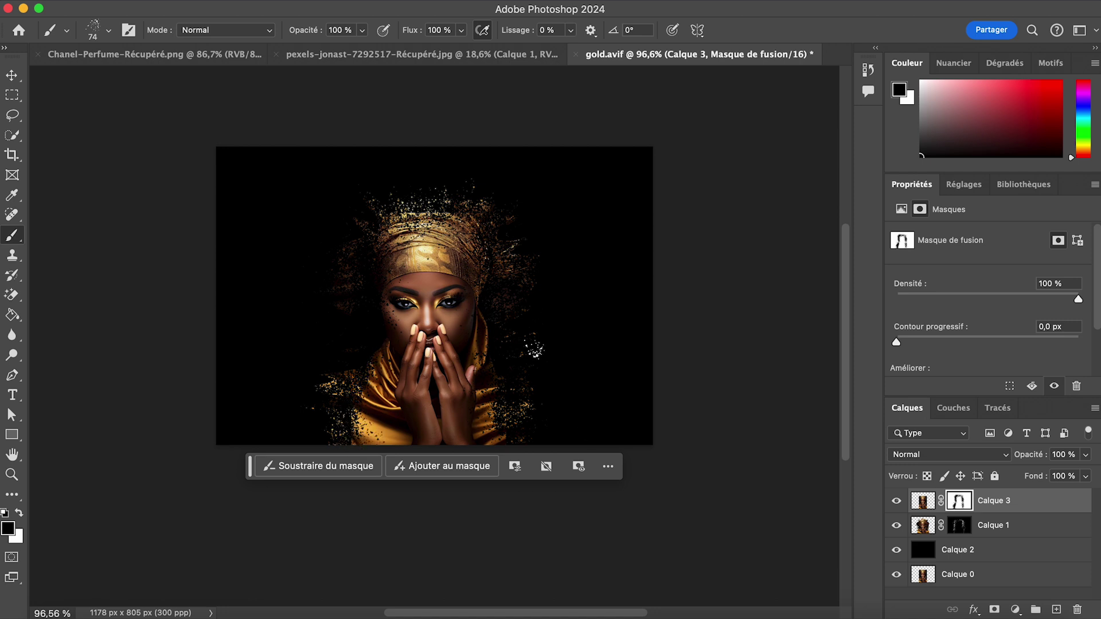
mouse_move(382, 232)
left_mouse_down()
mouse_move(437, 216)
mouse_move(491, 235)
left_mouse_up()
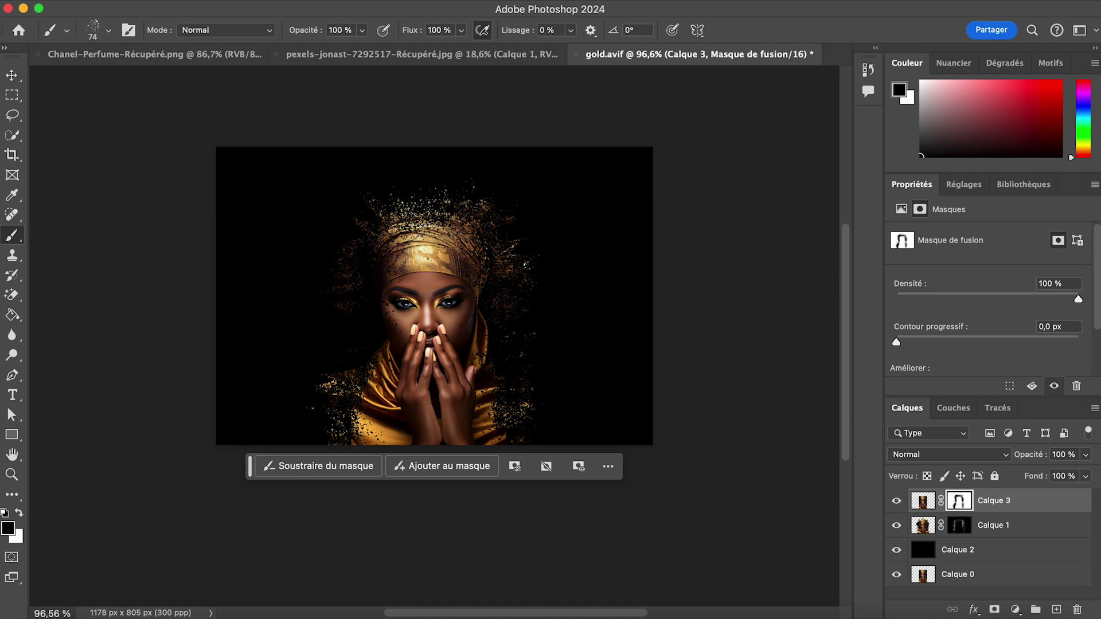
- Paint more white spatter on Calque 1's mask at the headscarf's upper-left edge and undo the last stroke
left_click(960, 525)
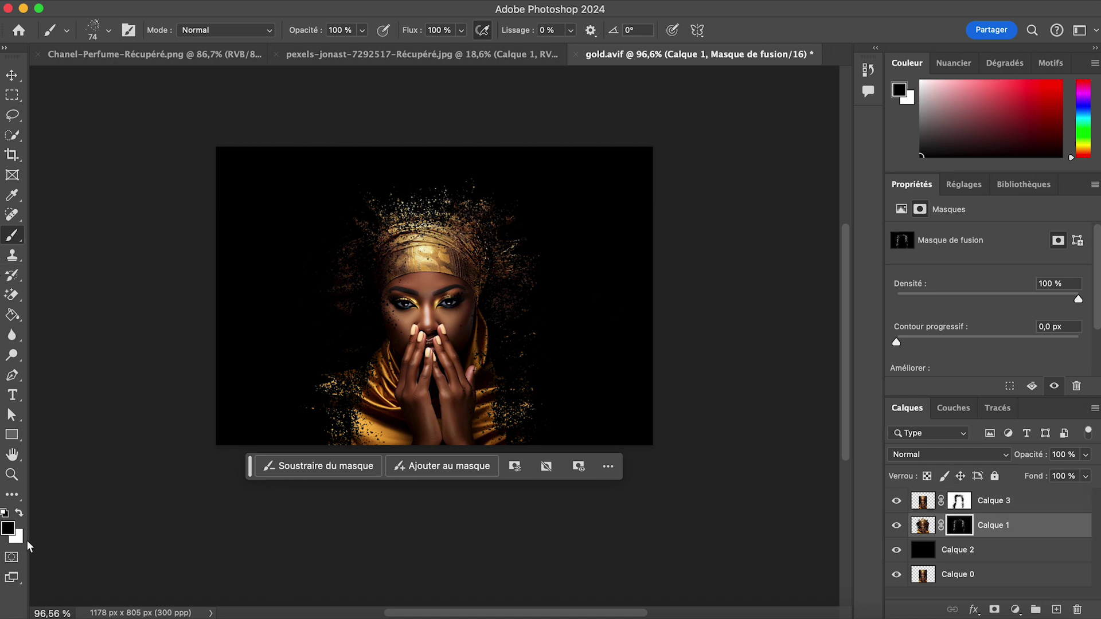
left_click(20, 514)
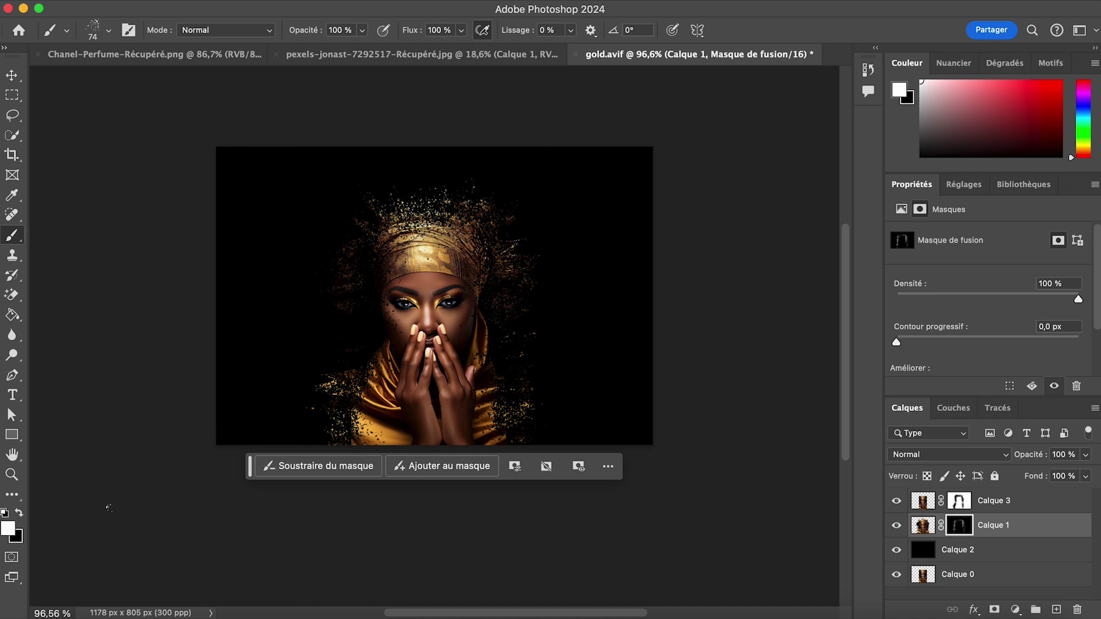
mouse_move(386, 222)
left_mouse_down()
mouse_move(392, 209)
mouse_move(374, 207)
left_mouse_up()
key("super+z")
- Switch to the Move tool and examine the dispersion around the portrait at a closer zoom
scroll(354, 333, "up", 2)
scroll(99, 347, "up", 3)
left_click(14, 76)
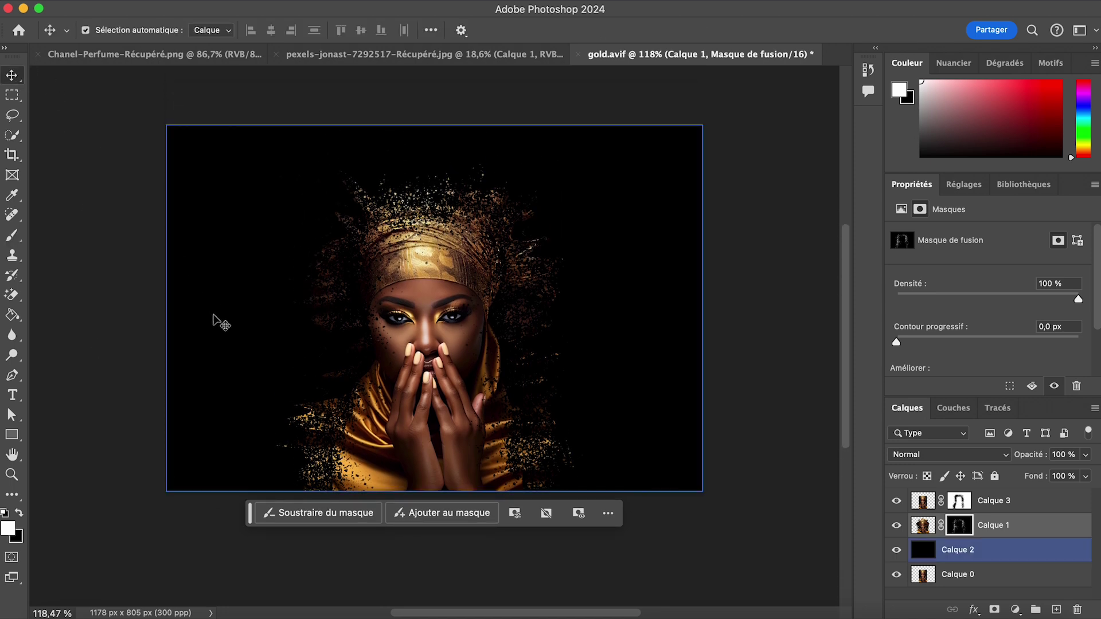
scroll(216, 319, "up", 1)
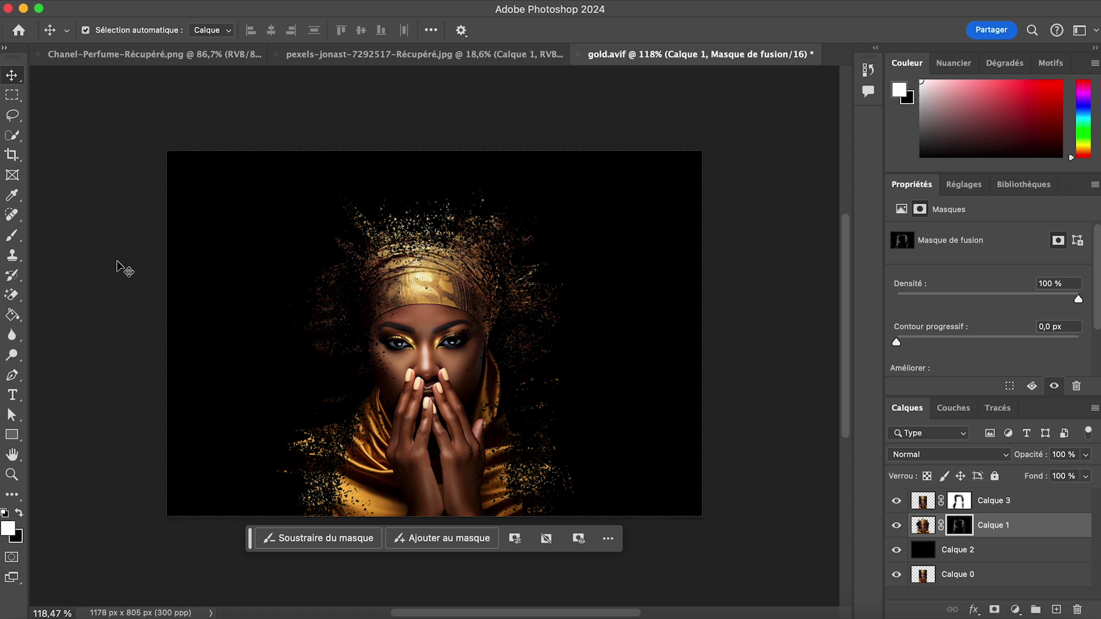